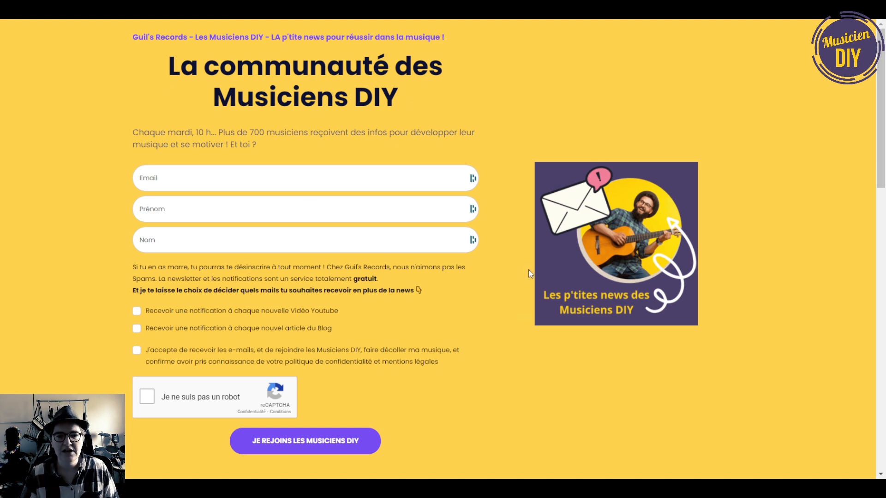
Review the Musiciens DIY newsletter page and submit its sign-up form
{"action": "scroll", "coordinate": [499, 266], "scroll_direction": "down", "scroll_amount": 4}
{"action": "scroll", "coordinate": [500, 267], "scroll_direction": "down", "scroll_amount": 11}
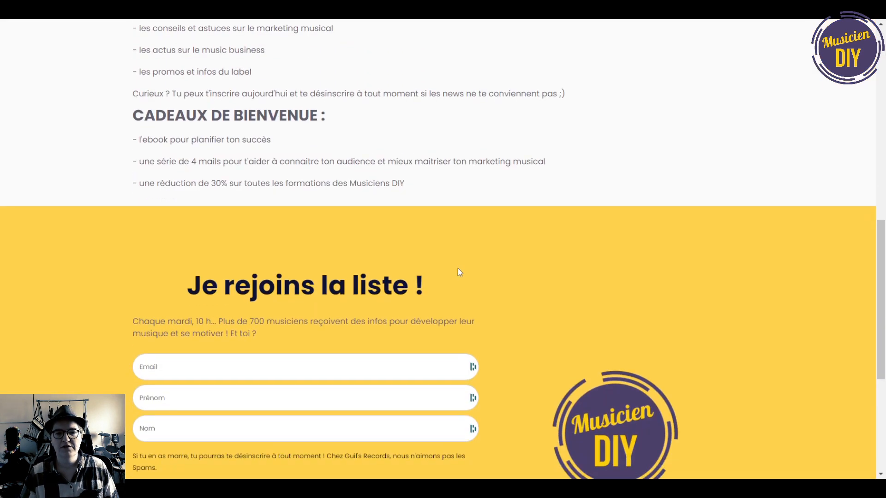
{"action": "scroll", "coordinate": [479, 360], "scroll_direction": "up", "scroll_amount": 15}
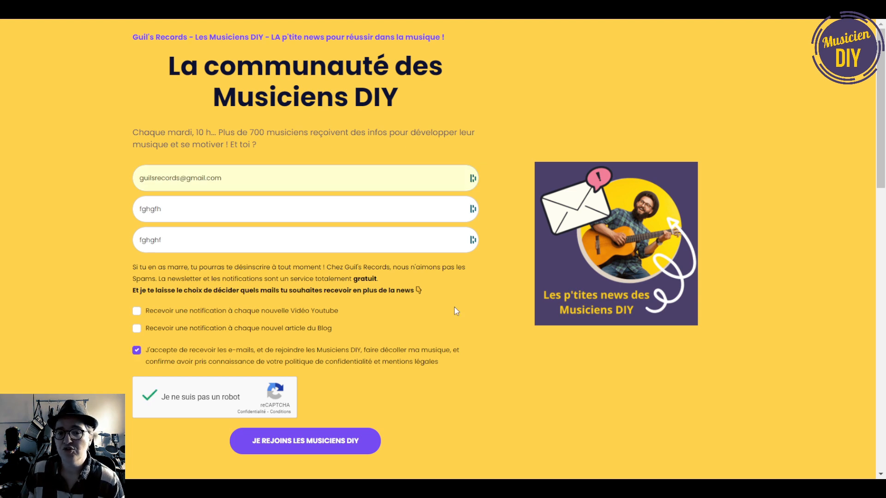
{"action": "left_click", "coordinate": [311, 442]}
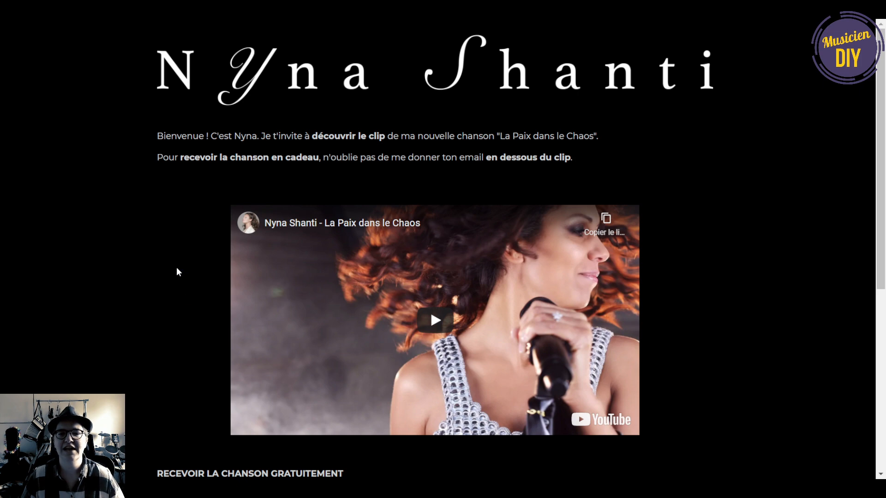
Examine the Nyna Shanti free-song page and the Spotify challenge registration page as landing page examples
{"action": "scroll", "coordinate": [176, 272], "scroll_direction": "down", "scroll_amount": 7}
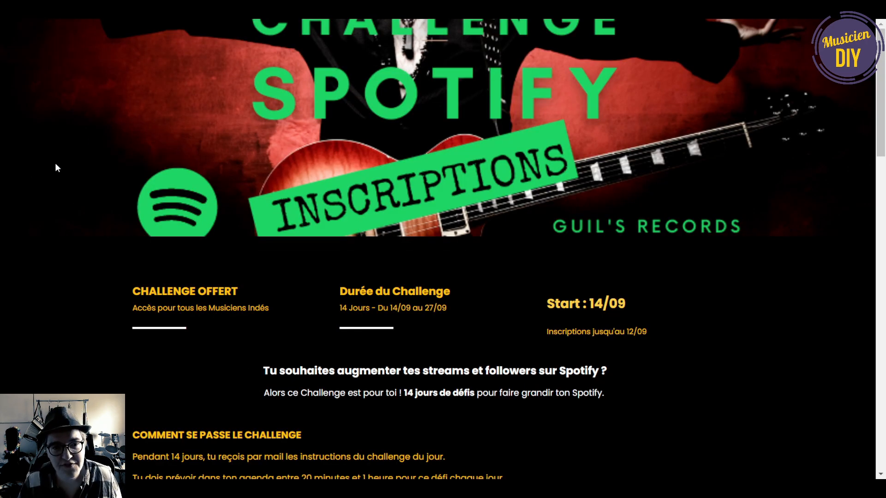
{"action": "scroll", "coordinate": [540, 309], "scroll_direction": "down", "scroll_amount": 10}
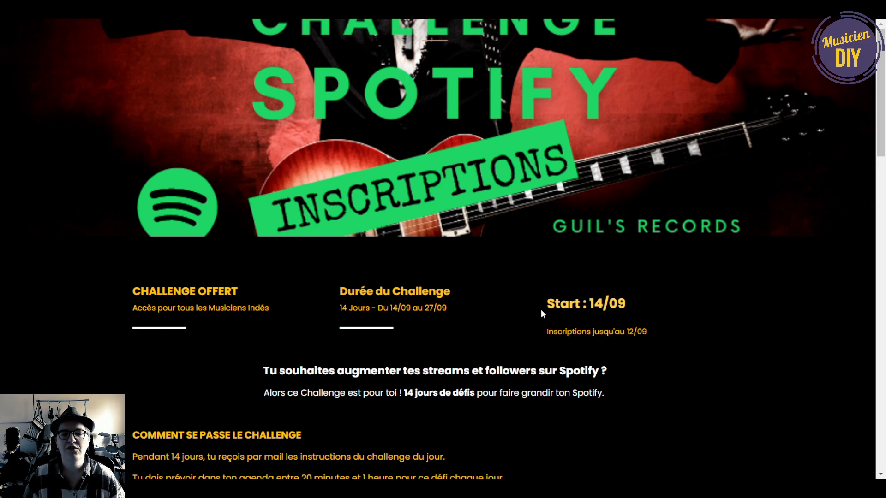
{"action": "scroll", "coordinate": [517, 337], "scroll_direction": "down", "scroll_amount": 10}
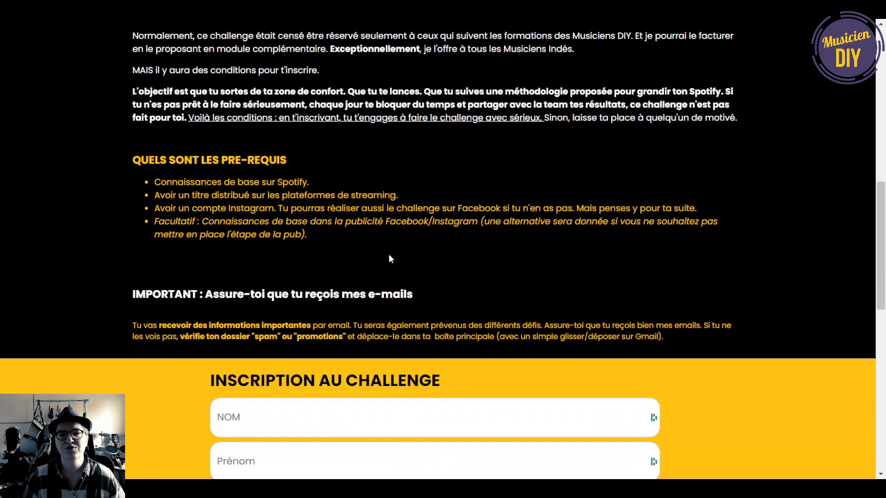
{"action": "scroll", "coordinate": [507, 389], "scroll_direction": "up", "scroll_amount": 20}
{"action": "scroll", "coordinate": [372, 209], "scroll_direction": "up", "scroll_amount": 1}
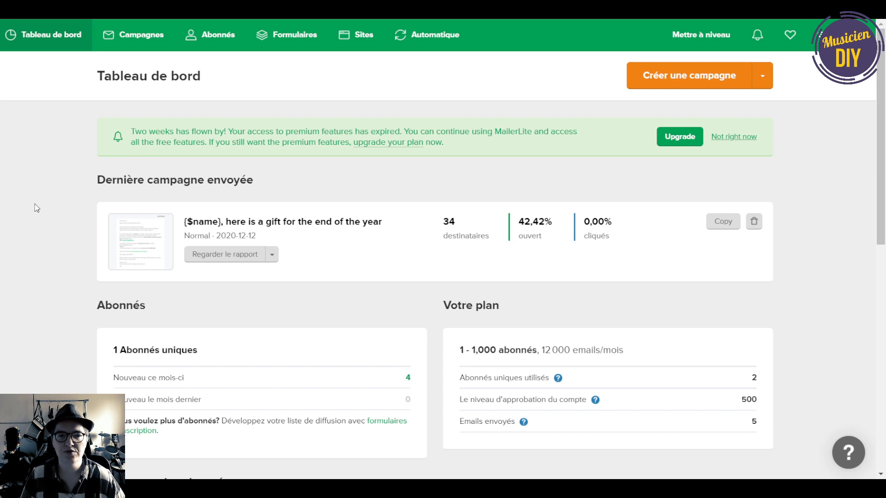
In MailerLite, view the sent campaigns, the subscriber list, and its segments and groups
{"action": "left_click", "coordinate": [156, 39]}
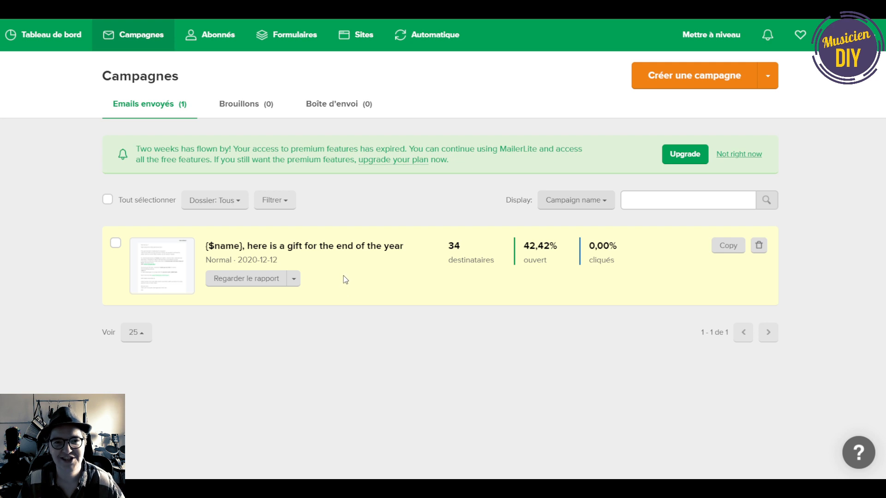
{"action": "left_click", "coordinate": [222, 44]}
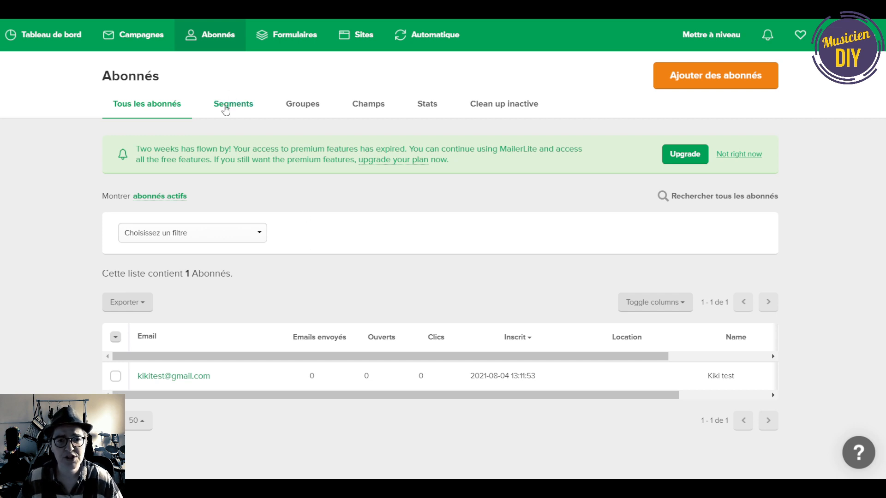
{"action": "left_click", "coordinate": [226, 108]}
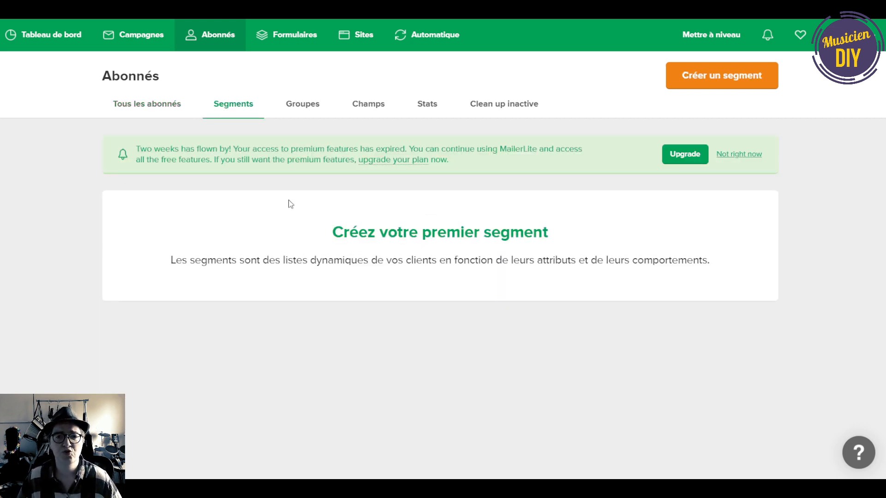
{"action": "left_click", "coordinate": [308, 111]}
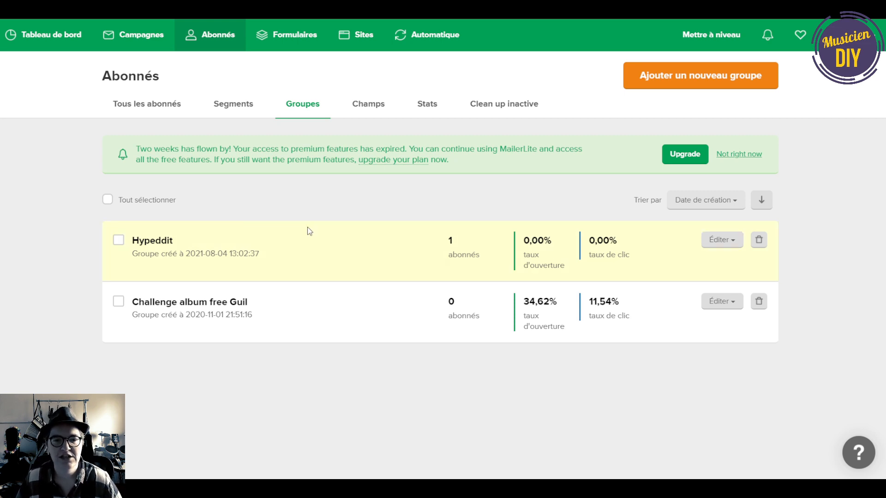
Examine the subscriber statistics, from average rates to list growth and email clients, and return to the full subscriber list
{"action": "left_click", "coordinate": [438, 111]}
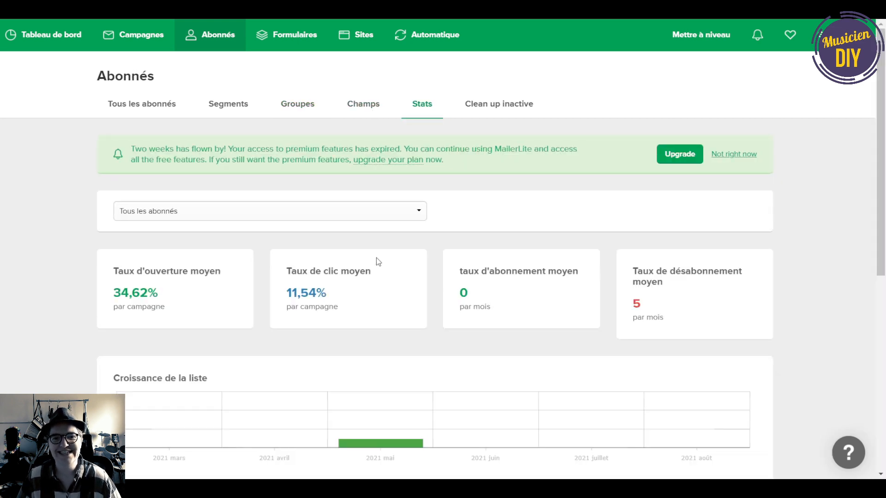
{"action": "scroll", "coordinate": [376, 258], "scroll_direction": "down", "scroll_amount": 3}
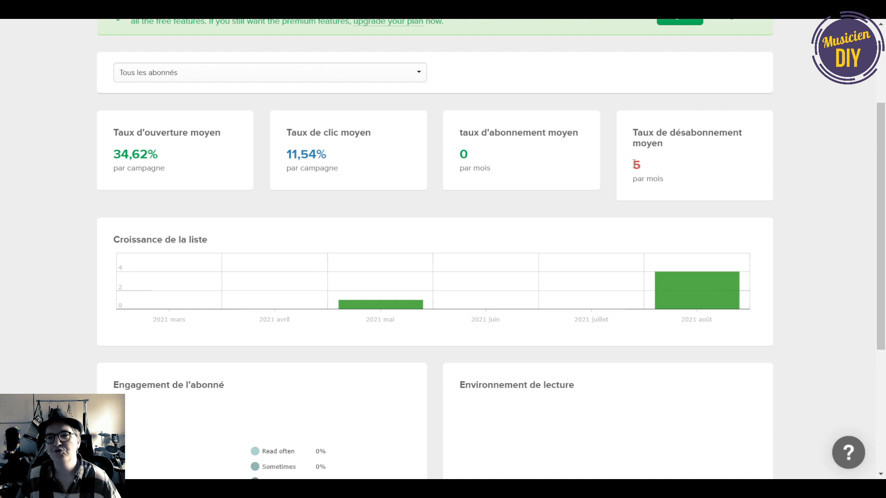
{"action": "scroll", "coordinate": [445, 213], "scroll_direction": "down", "scroll_amount": 5}
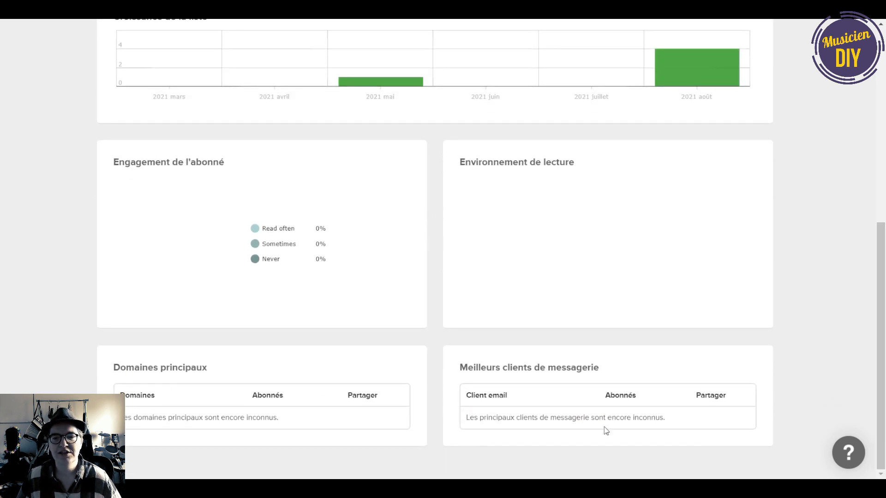
{"action": "scroll", "coordinate": [410, 372], "scroll_direction": "up", "scroll_amount": 8}
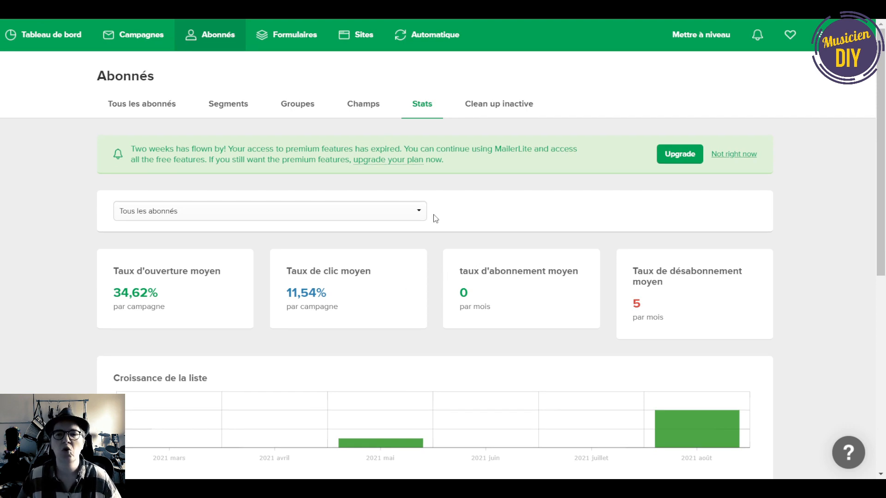
{"action": "left_click", "coordinate": [156, 109]}
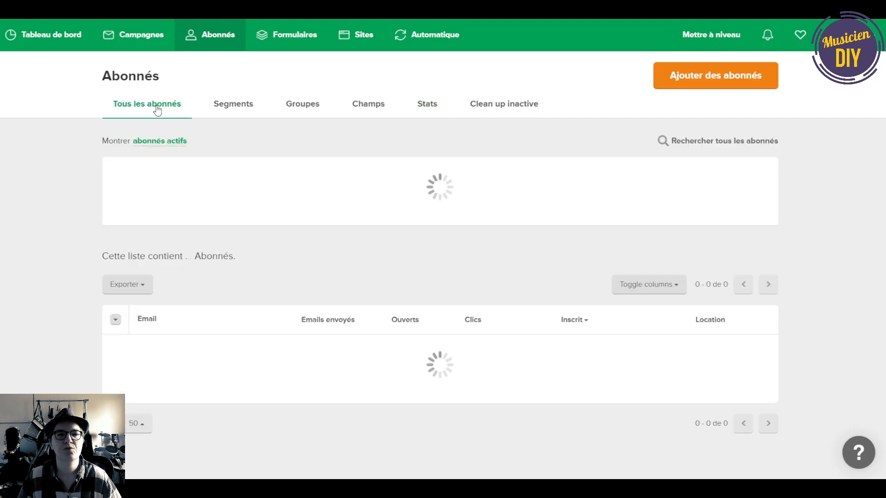
View the pop-up and embedded form sections of the forms area
{"action": "left_click", "coordinate": [285, 41]}
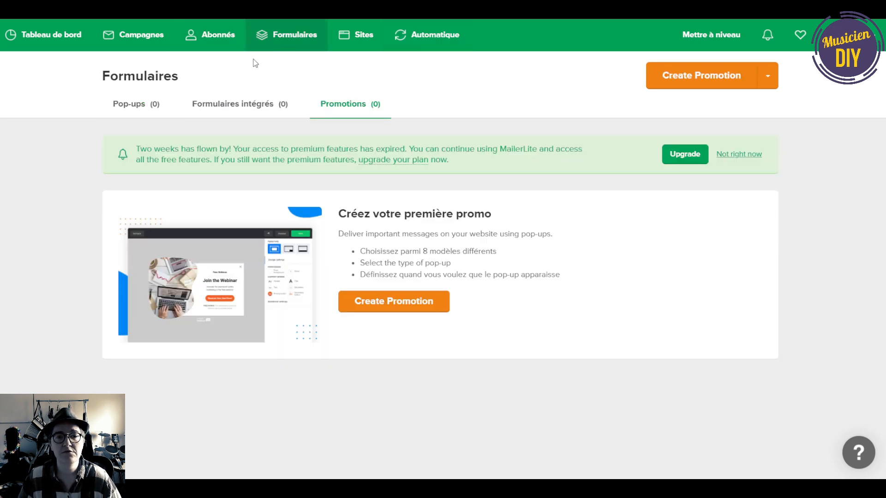
{"action": "left_click", "coordinate": [131, 110]}
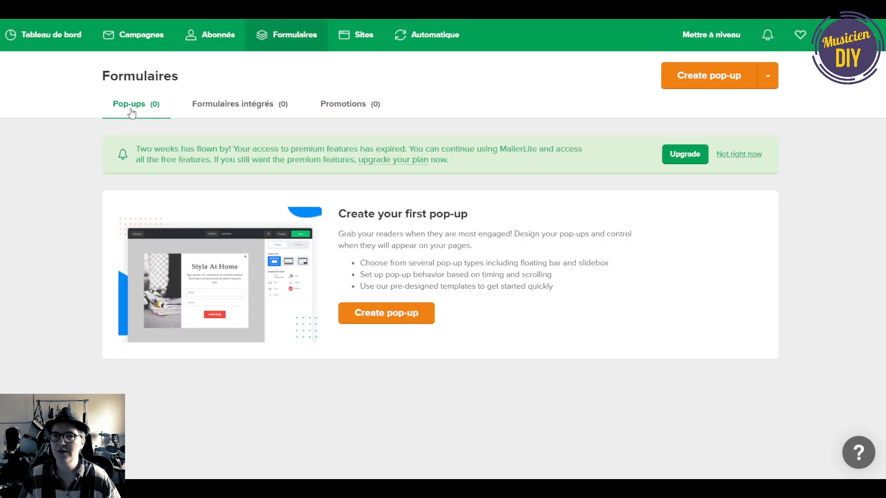
{"action": "left_click", "coordinate": [220, 115]}
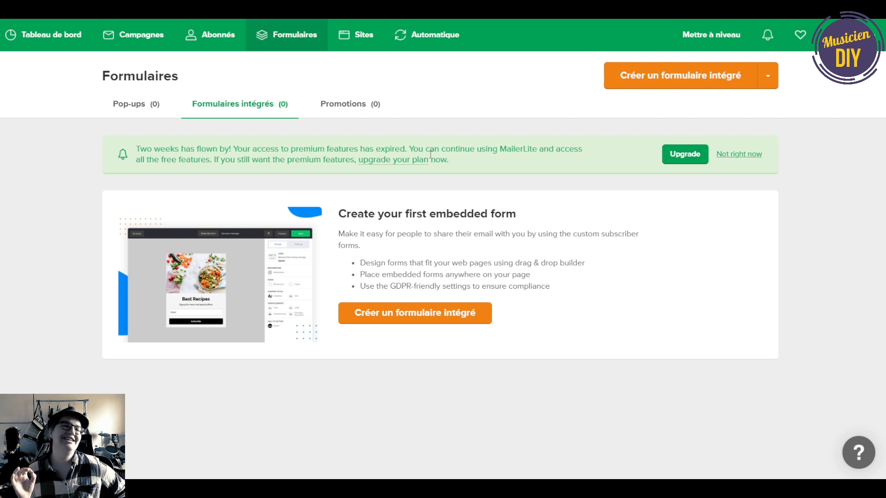
Open the "Challenge 5 jours Guilmusic" automation for editing and examine the settings of its first email
{"action": "left_click", "coordinate": [443, 41]}
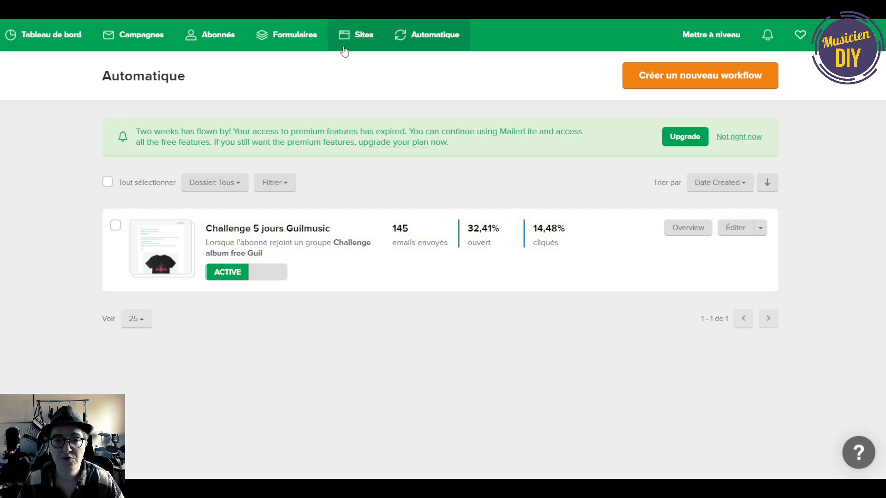
{"action": "left_click", "coordinate": [731, 235]}
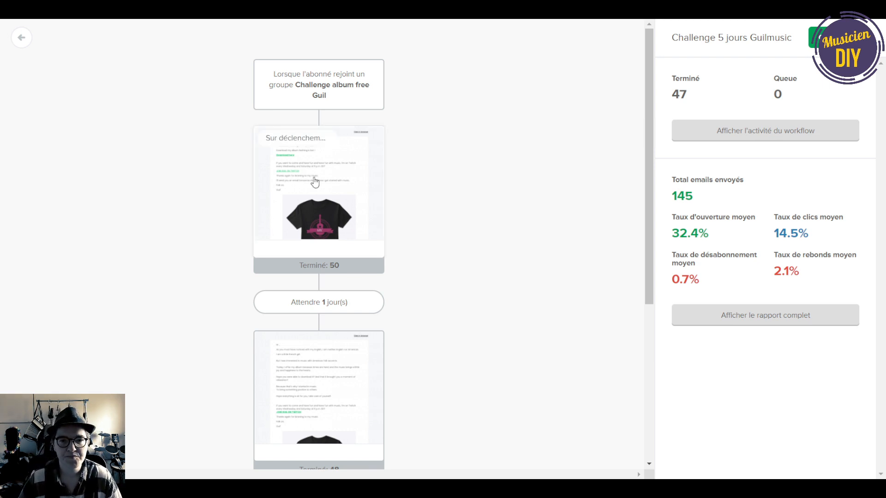
{"action": "left_click", "coordinate": [315, 182]}
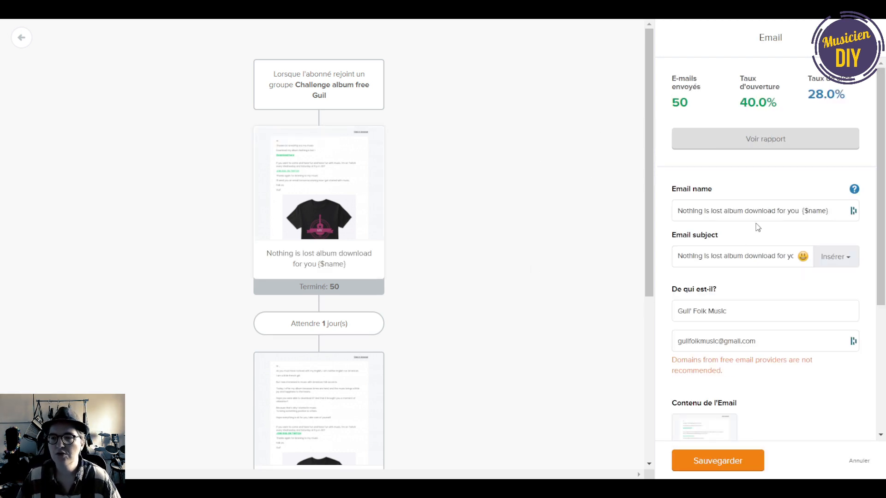
{"action": "scroll", "coordinate": [710, 240], "scroll_direction": "down", "scroll_amount": 5}
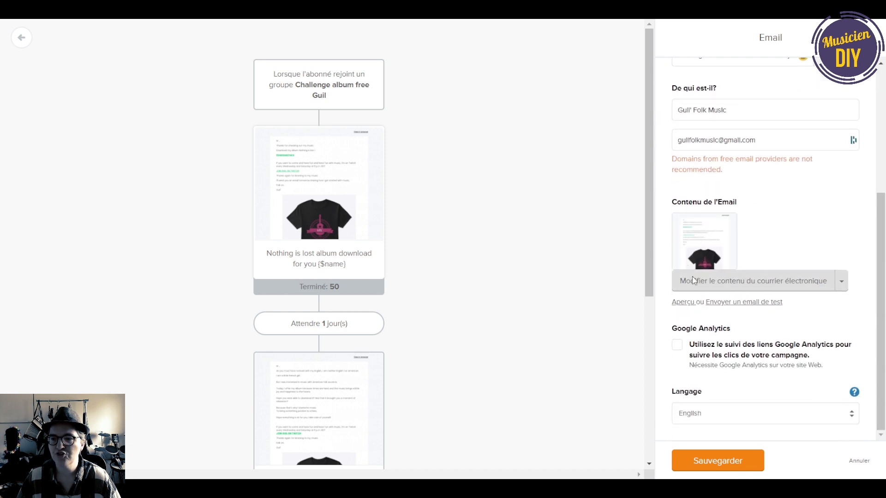
{"action": "scroll", "coordinate": [694, 226], "scroll_direction": "up", "scroll_amount": 5}
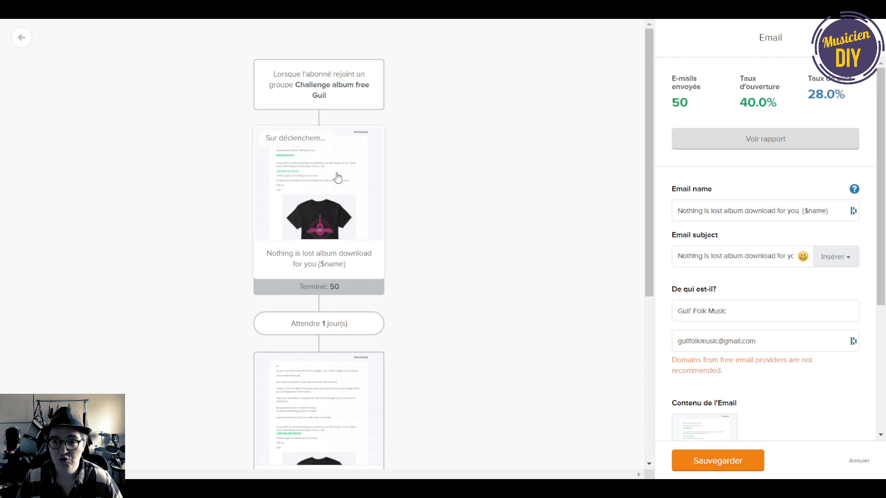
Inspect the second and third emails of the automation sequence and return to the workflow list
{"action": "scroll", "coordinate": [429, 226], "scroll_direction": "down", "scroll_amount": 3}
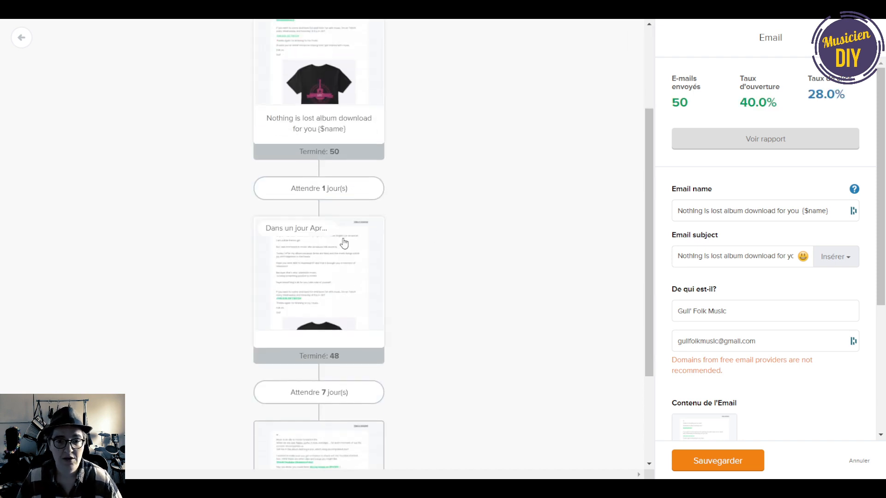
{"action": "left_click", "coordinate": [362, 291]}
{"action": "scroll", "coordinate": [362, 291], "scroll_direction": "down", "scroll_amount": 3}
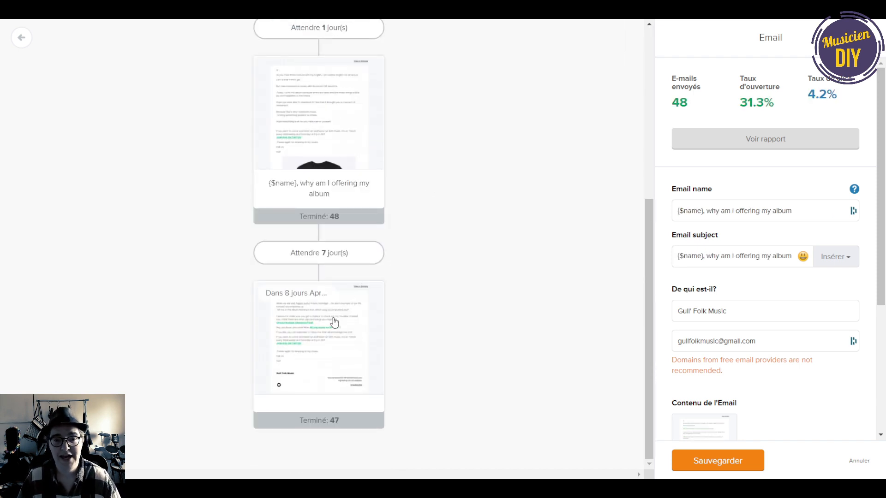
{"action": "left_click", "coordinate": [343, 327]}
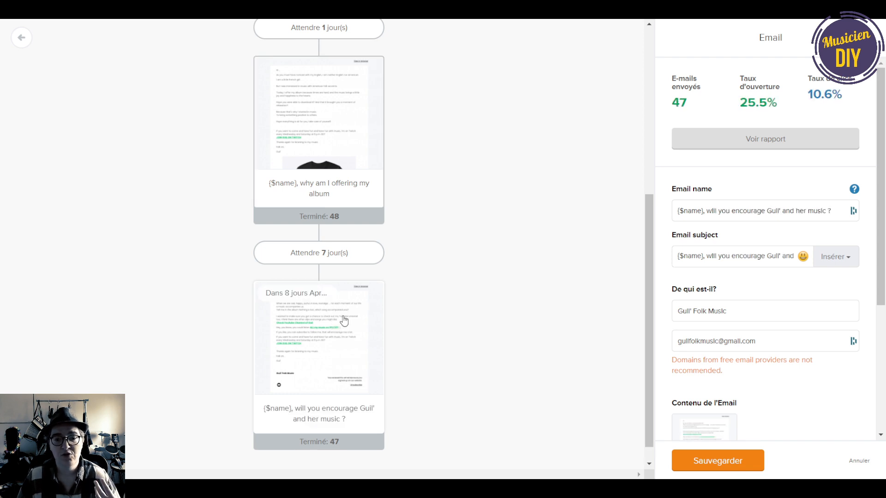
{"action": "scroll", "coordinate": [412, 336], "scroll_direction": "up", "scroll_amount": 3}
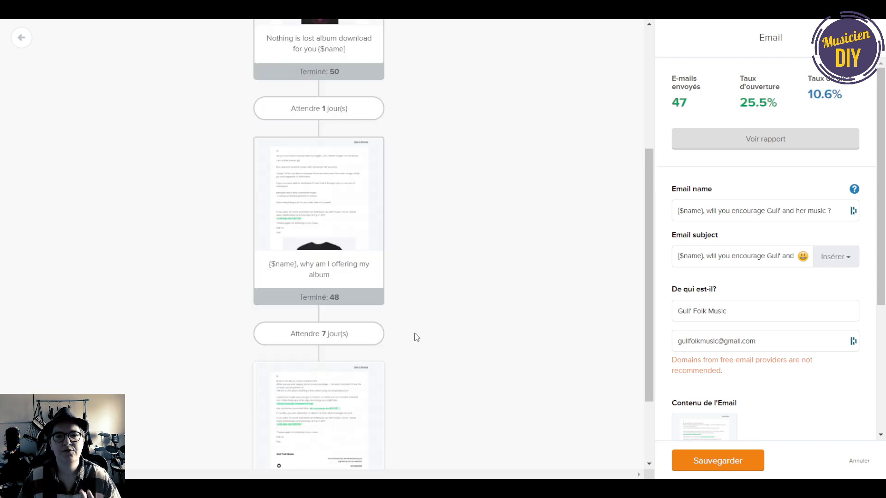
{"action": "scroll", "coordinate": [416, 336], "scroll_direction": "down", "scroll_amount": 3}
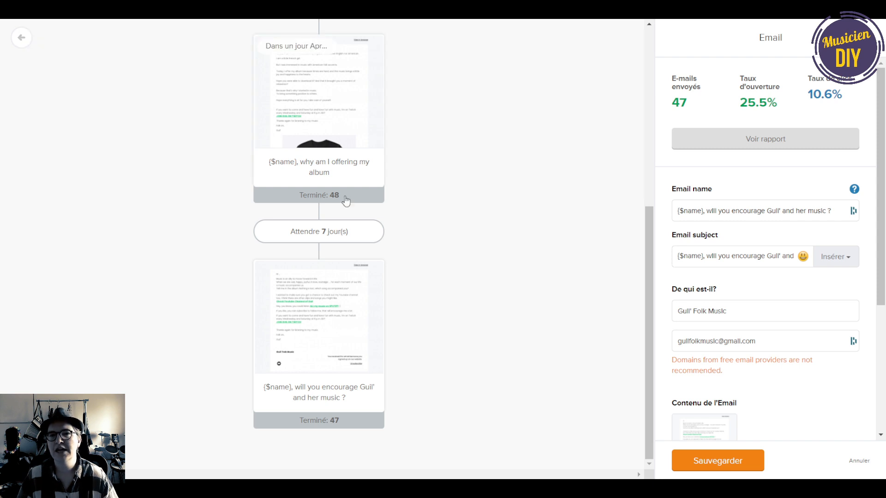
{"action": "key", "text": "alt+Left"}
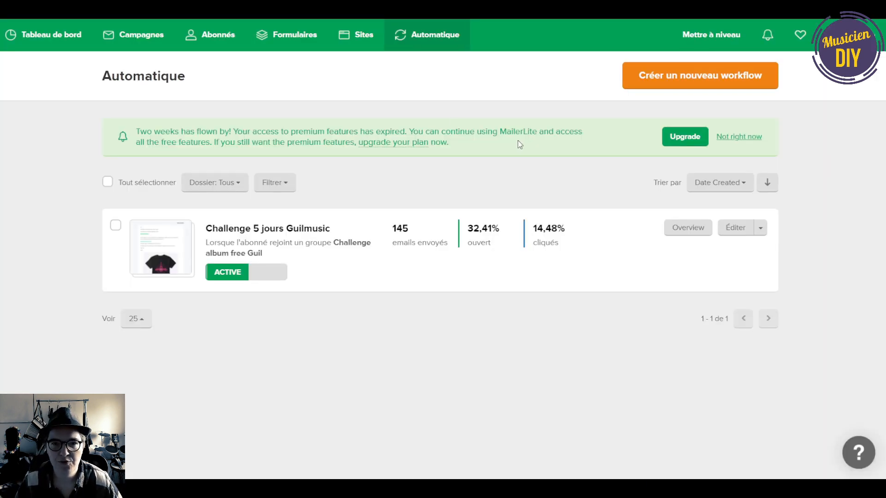
Preview the "Test music" landing page from the list of landing pages and examine its sign-up form
{"action": "left_click", "coordinate": [365, 37]}
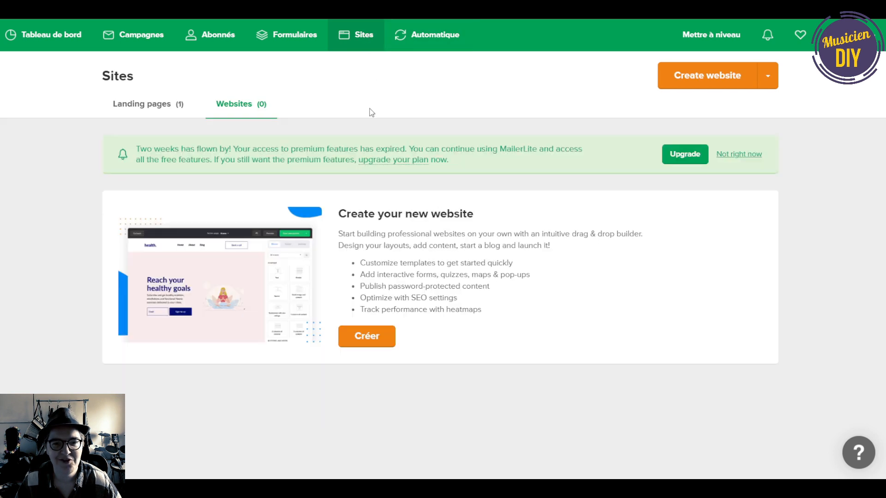
{"action": "left_click", "coordinate": [143, 109]}
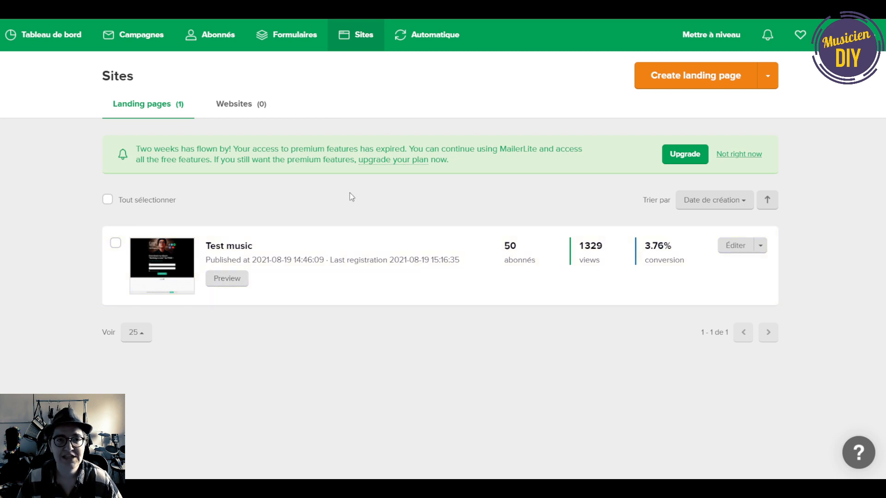
{"action": "left_click", "coordinate": [218, 284]}
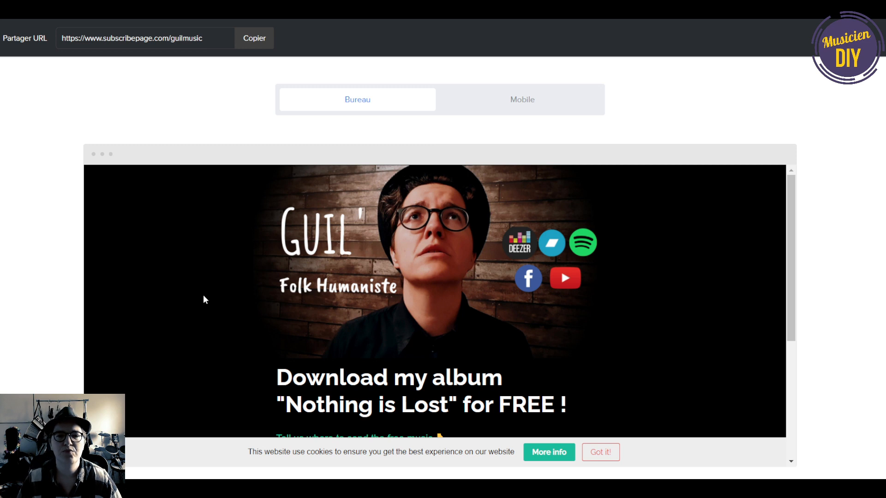
{"action": "scroll", "coordinate": [304, 339], "scroll_direction": "down", "scroll_amount": 2}
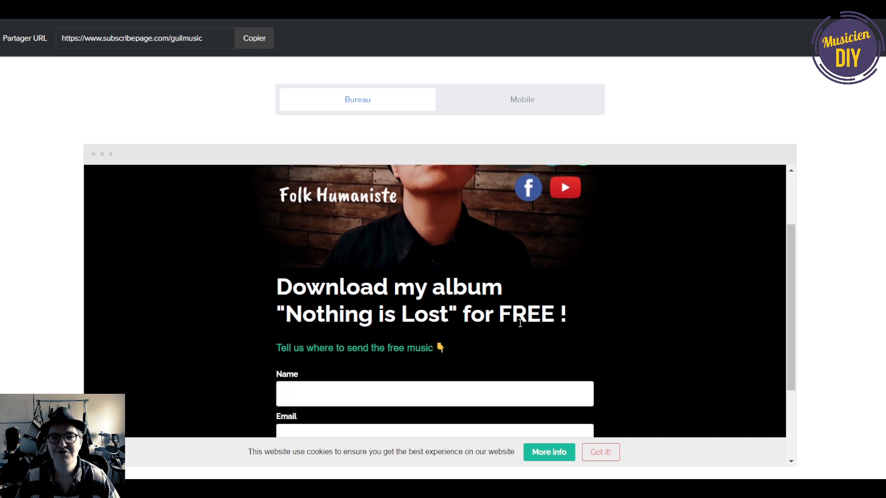
{"action": "scroll", "coordinate": [323, 343], "scroll_direction": "down", "scroll_amount": 3}
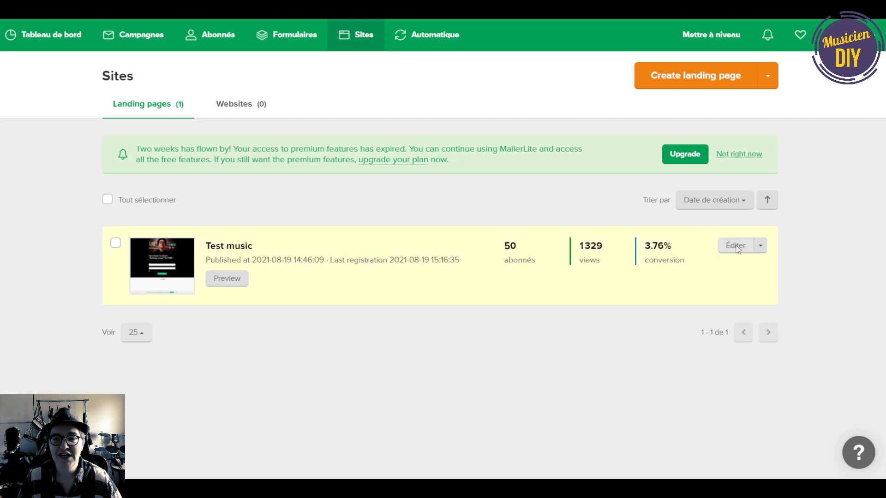
Open the "Test music" landing page for editing and display the content blocks that can be added
{"action": "left_click", "coordinate": [336, 266]}
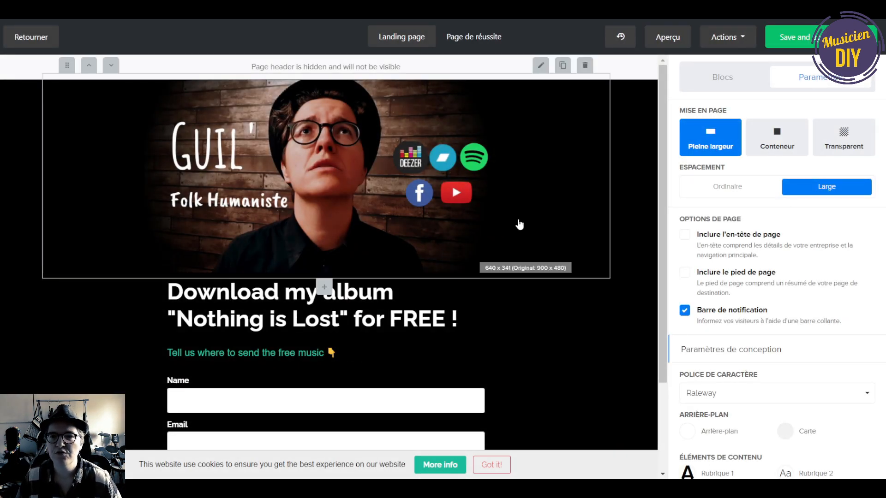
{"action": "left_click", "coordinate": [727, 88]}
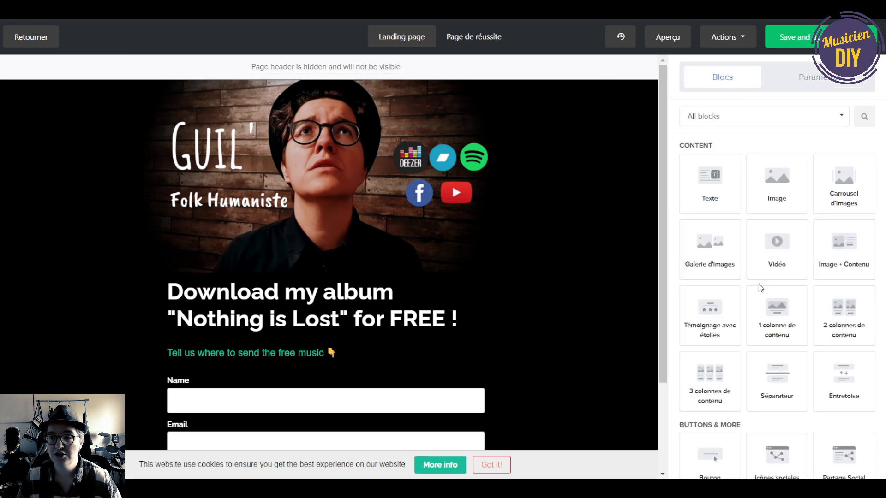
Insert a video block between the banner image and the sign-up form and delete it again
{"action": "left_click_drag", "start_coordinate": [776, 252], "coordinate": [390, 292]}
{"action": "scroll", "coordinate": [426, 282], "scroll_direction": "down", "scroll_amount": 4}
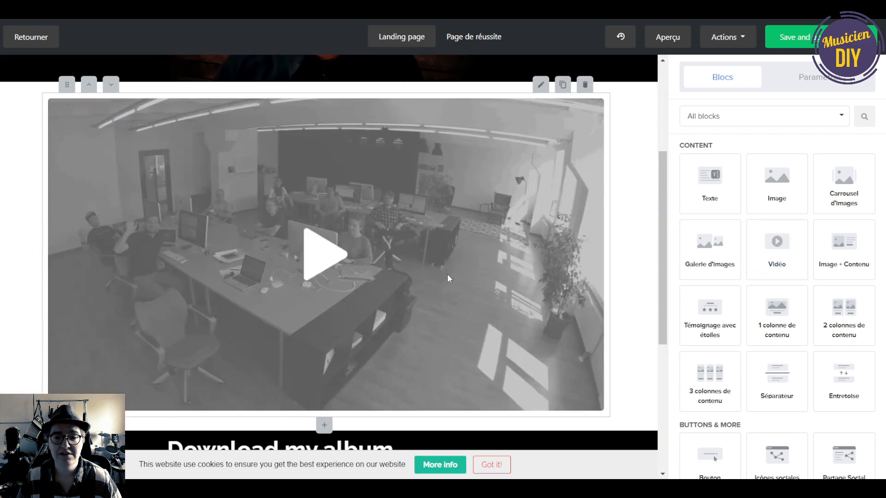
{"action": "scroll", "coordinate": [457, 273], "scroll_direction": "up", "scroll_amount": 3}
{"action": "scroll", "coordinate": [456, 274], "scroll_direction": "up", "scroll_amount": 1}
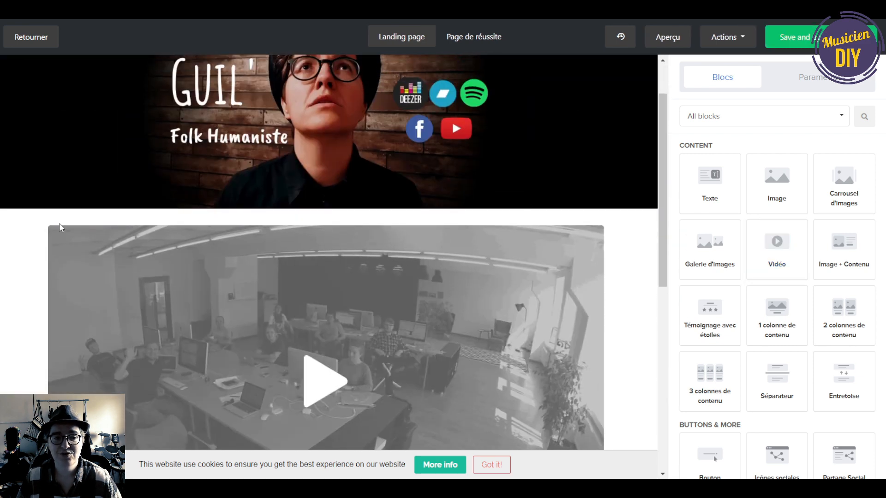
{"action": "left_click", "coordinate": [584, 211]}
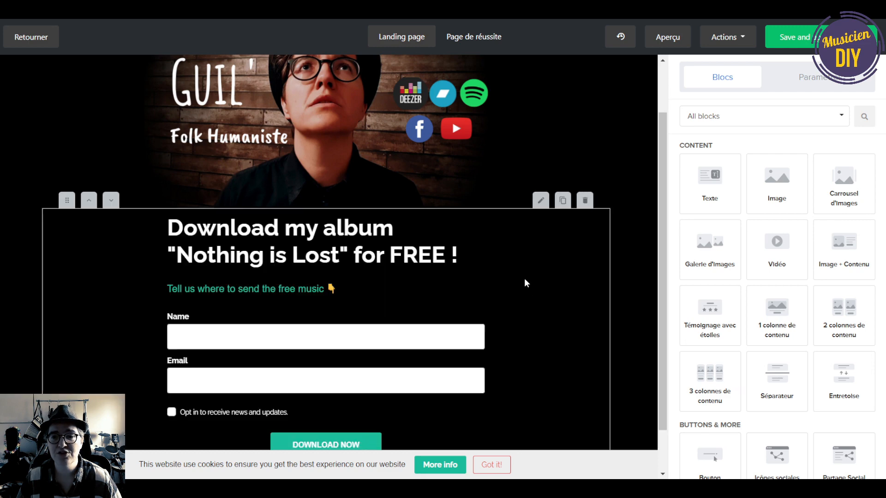
Try the 1920 A.D. and Dusty black-and-white filters on the banner image and close the image editor without saving
{"action": "scroll", "coordinate": [517, 237], "scroll_direction": "up", "scroll_amount": 2}
{"action": "left_click", "coordinate": [540, 67]}
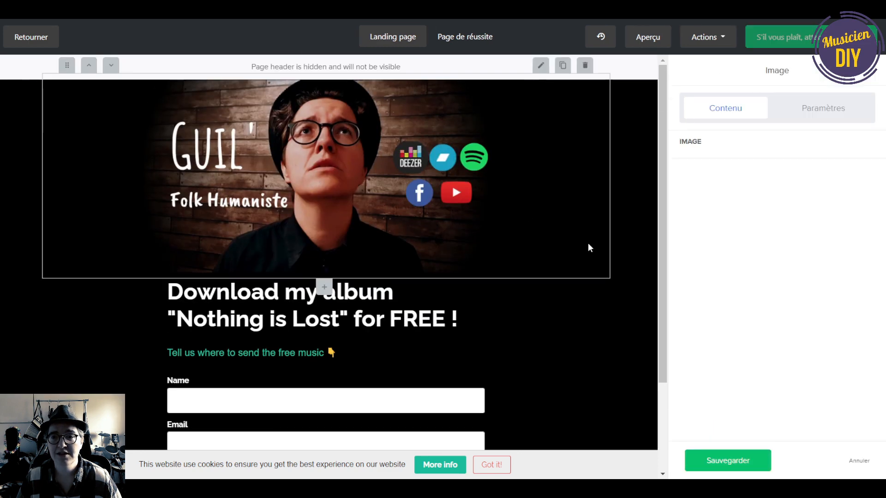
{"action": "left_click", "coordinate": [716, 164]}
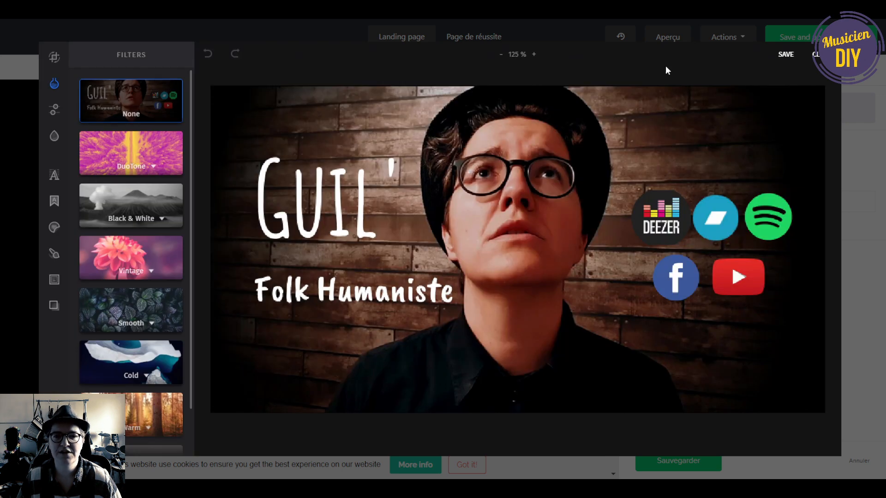
{"action": "left_click", "coordinate": [128, 208]}
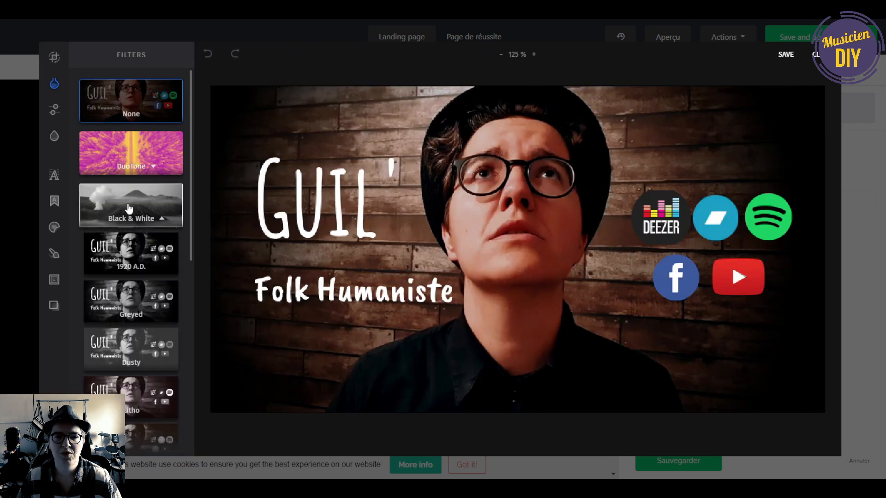
{"action": "left_click", "coordinate": [112, 261]}
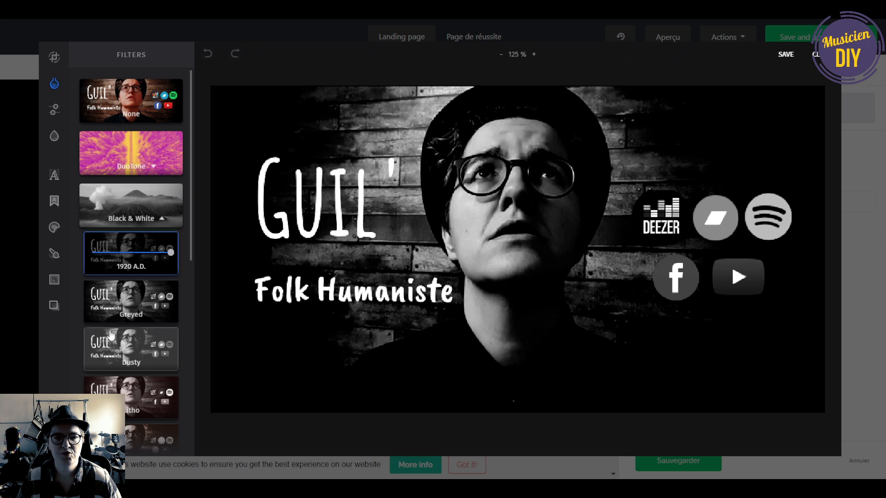
{"action": "left_click", "coordinate": [116, 356]}
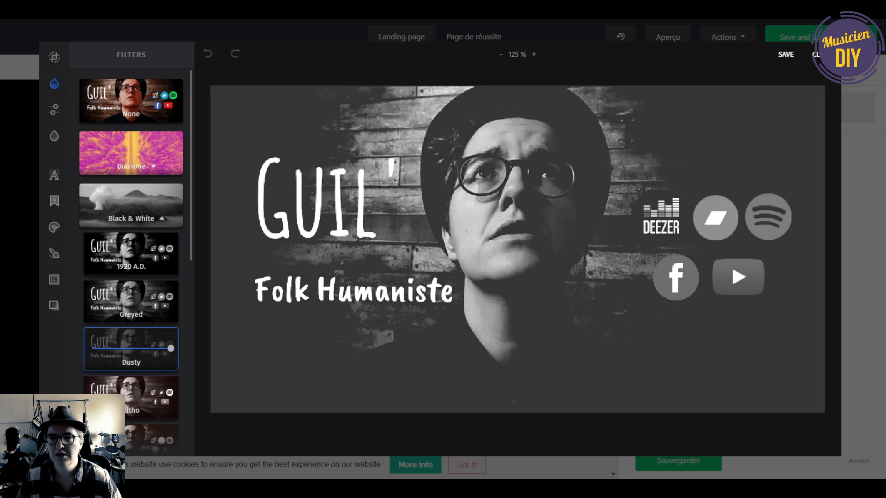
{"action": "left_click", "coordinate": [815, 54]}
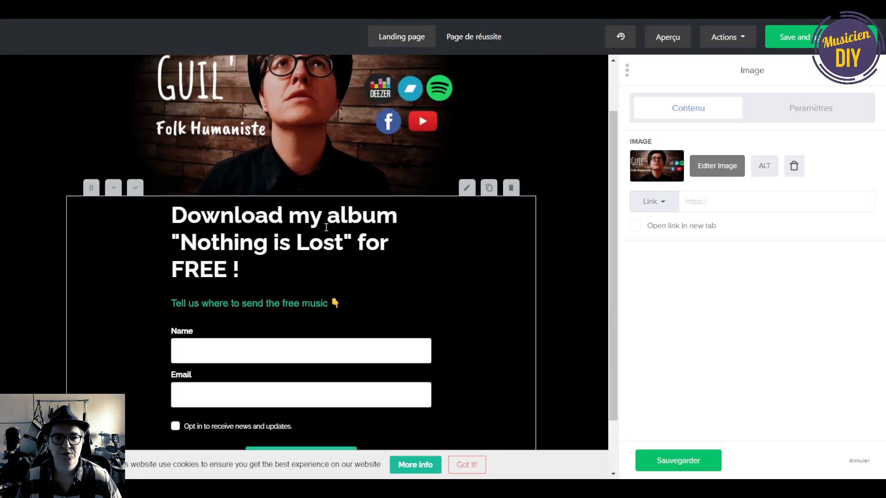
Examine the sign-up form's heading, text and button settings, and open its opt-in confirmation text for editing
{"action": "left_click", "coordinate": [326, 227]}
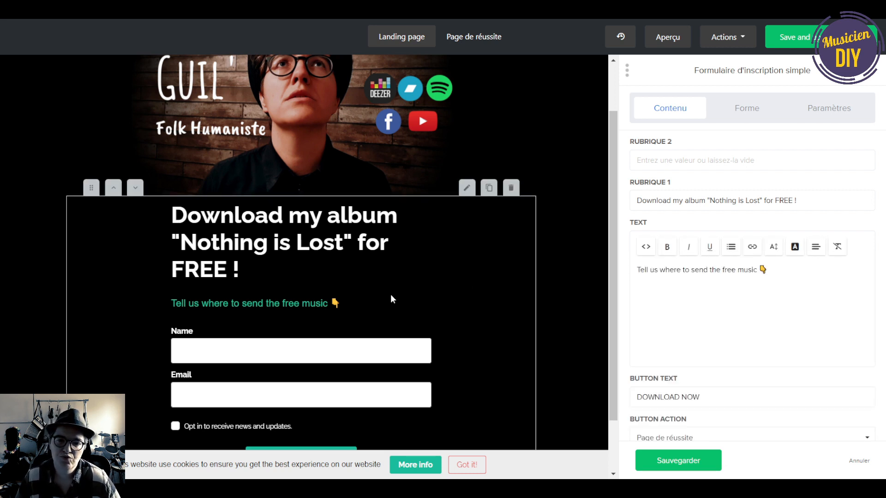
{"action": "scroll", "coordinate": [290, 262], "scroll_direction": "down", "scroll_amount": 2}
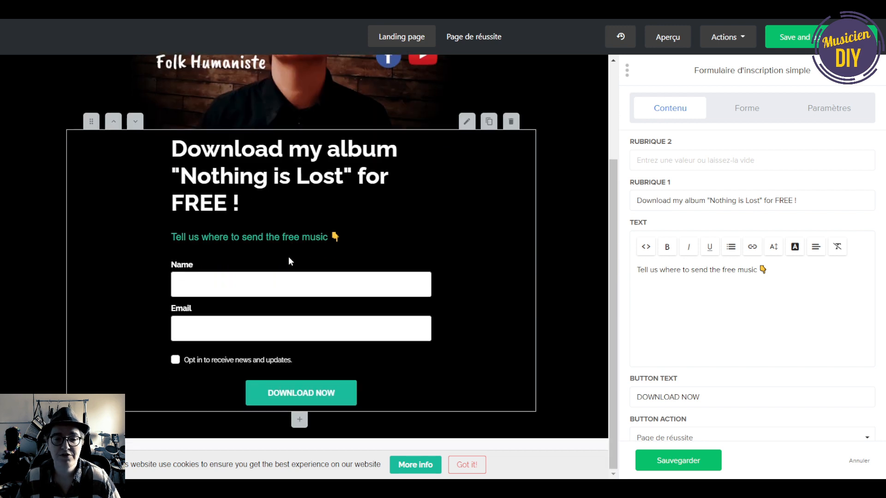
{"action": "scroll", "coordinate": [752, 300], "scroll_direction": "down", "scroll_amount": 1}
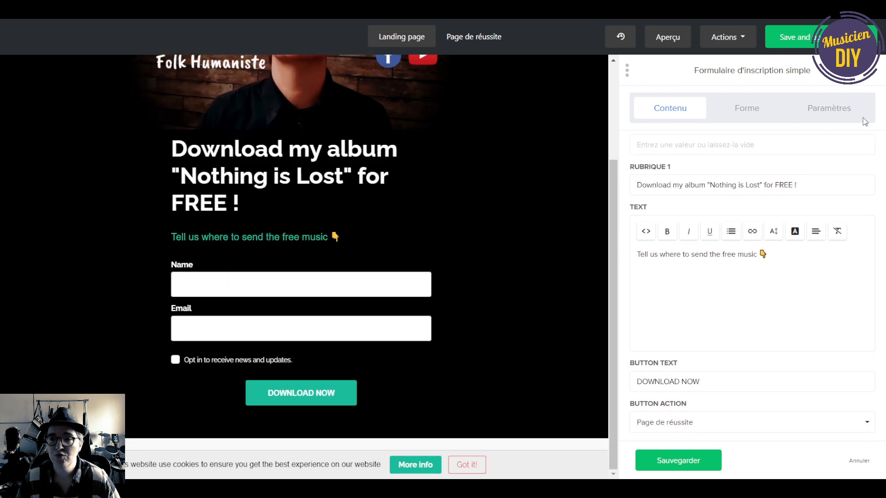
{"action": "left_click", "coordinate": [315, 385]}
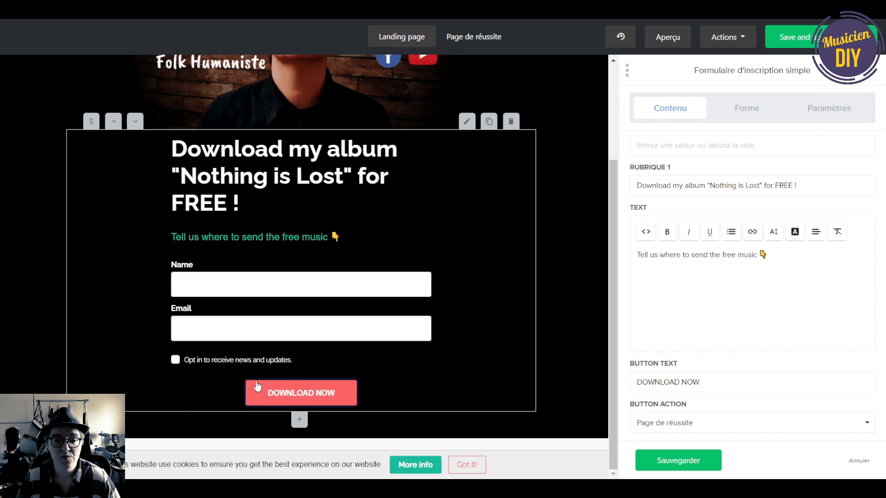
{"action": "left_click", "coordinate": [237, 364]}
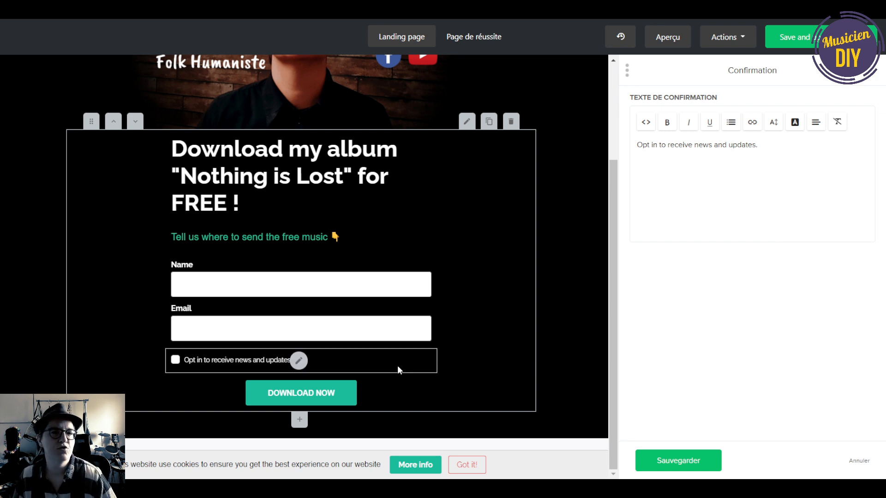
Inspect the success page's custom HTML code, the STEP #1 text and the link settings of its download button
{"action": "scroll", "coordinate": [397, 365], "scroll_direction": "up", "scroll_amount": 3}
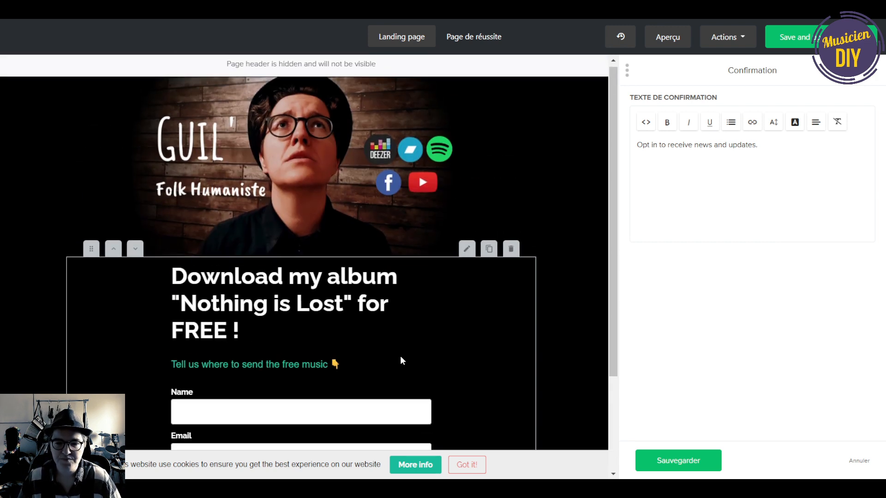
{"action": "left_click", "coordinate": [479, 38]}
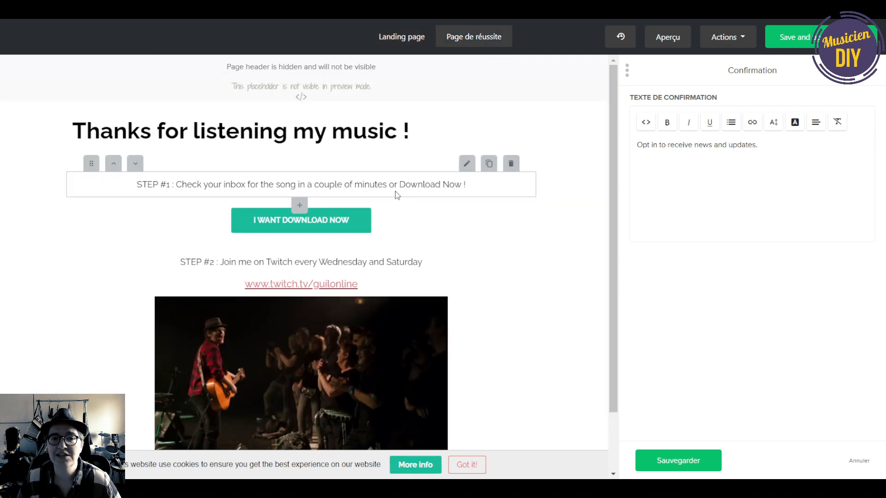
{"action": "left_click", "coordinate": [294, 92]}
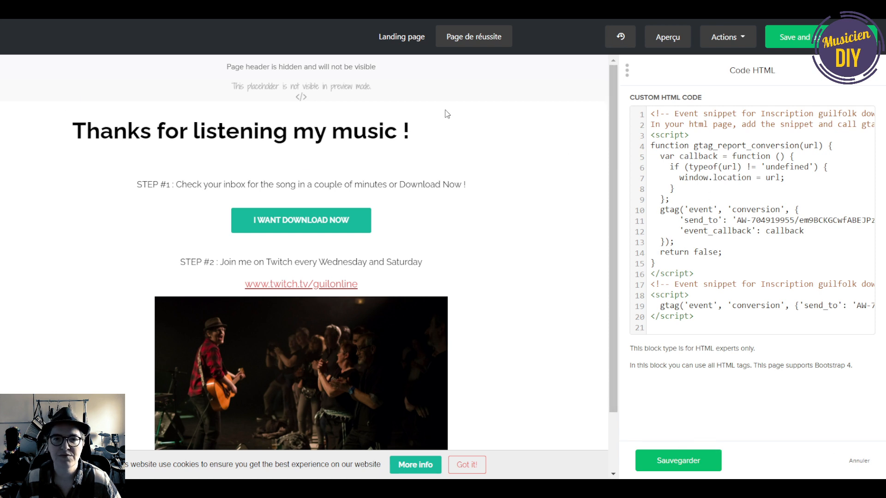
{"action": "scroll", "coordinate": [614, 125], "scroll_direction": "down", "scroll_amount": 1}
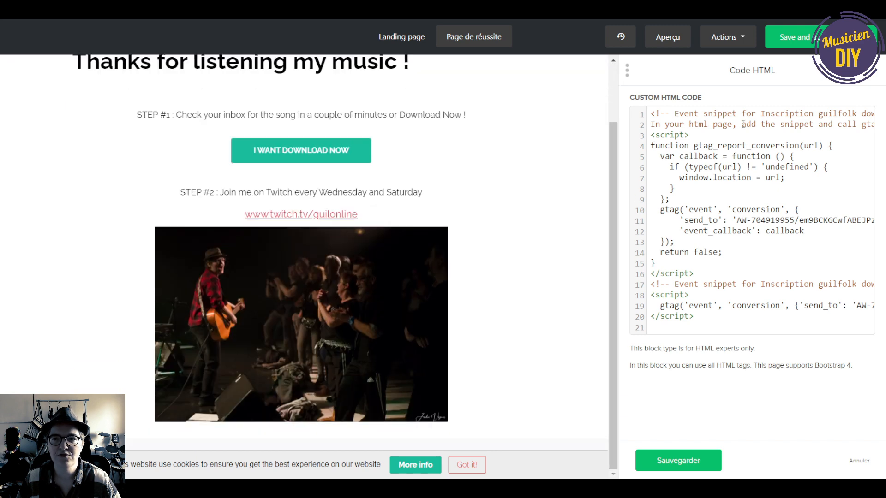
{"action": "left_click", "coordinate": [171, 116]}
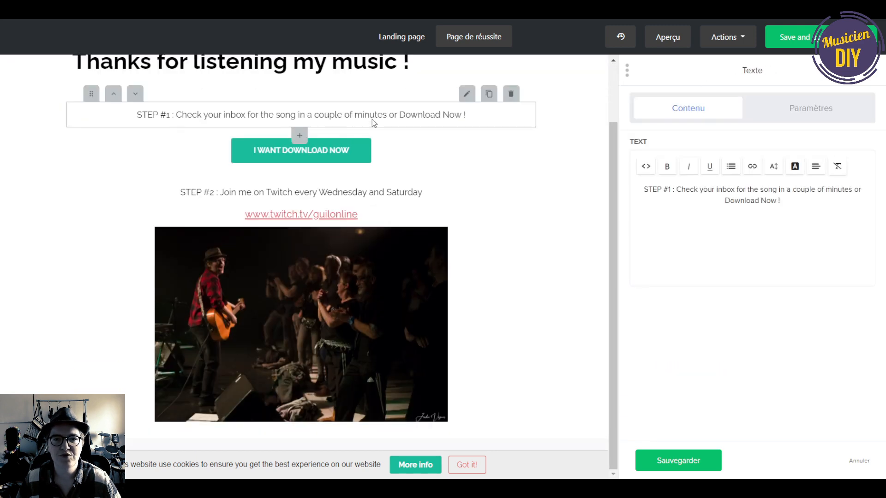
{"action": "scroll", "coordinate": [511, 277], "scroll_direction": "up", "scroll_amount": 1}
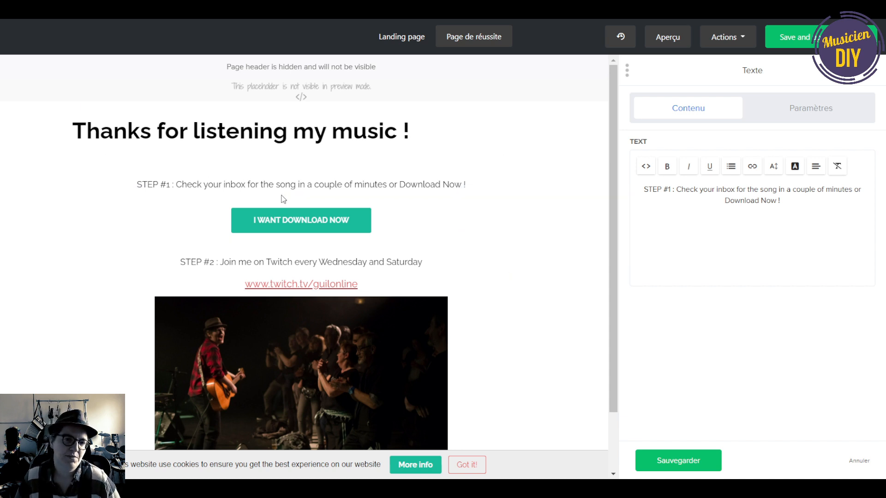
{"action": "left_click", "coordinate": [292, 226]}
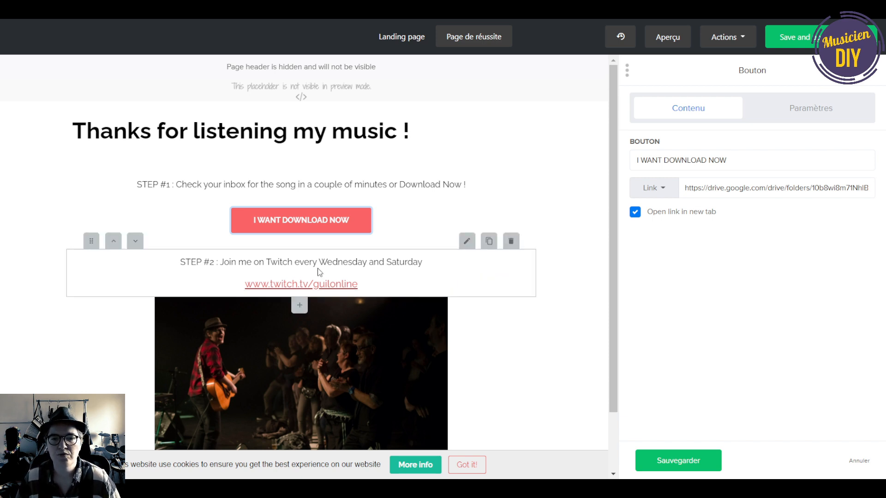
{"action": "scroll", "coordinate": [343, 279], "scroll_direction": "down", "scroll_amount": 1}
{"action": "scroll", "coordinate": [277, 309], "scroll_direction": "up", "scroll_amount": 1}
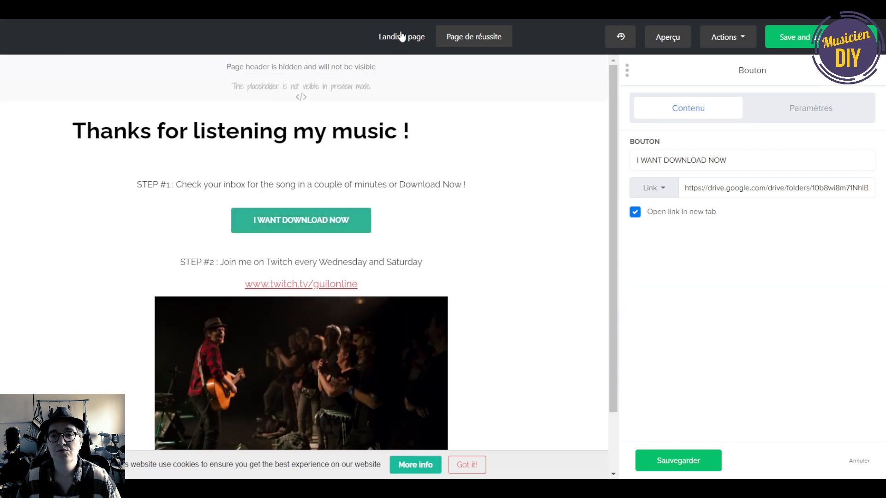
Return to the landing page and examine the sign-up form's button action and form fields
{"action": "left_click", "coordinate": [401, 36]}
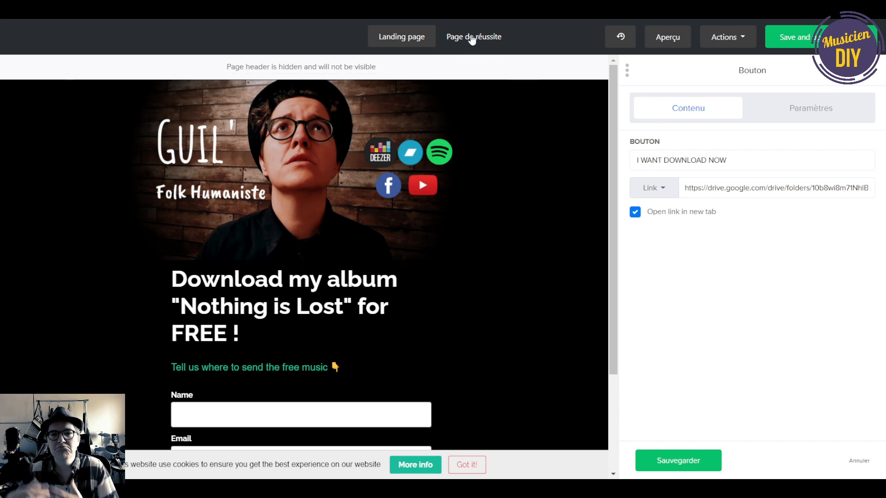
{"action": "scroll", "coordinate": [508, 194], "scroll_direction": "down", "scroll_amount": 3}
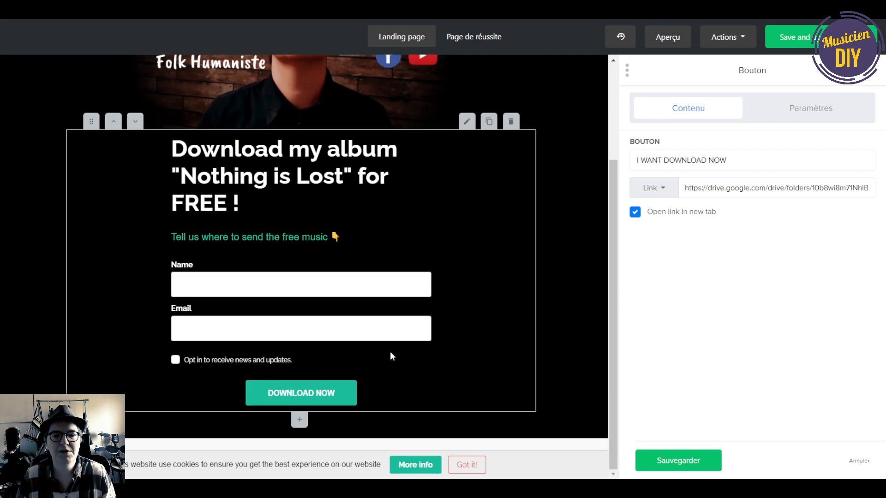
{"action": "left_click", "coordinate": [325, 404]}
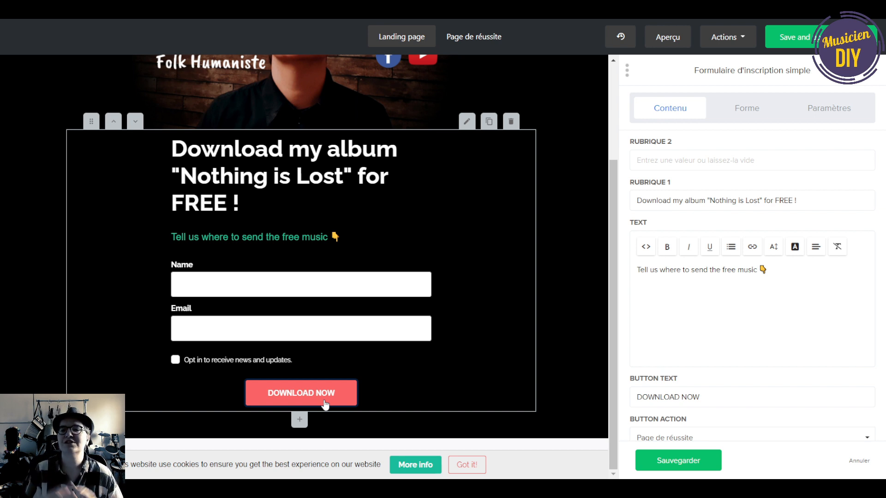
{"action": "scroll", "coordinate": [325, 404], "scroll_direction": "up", "scroll_amount": 3}
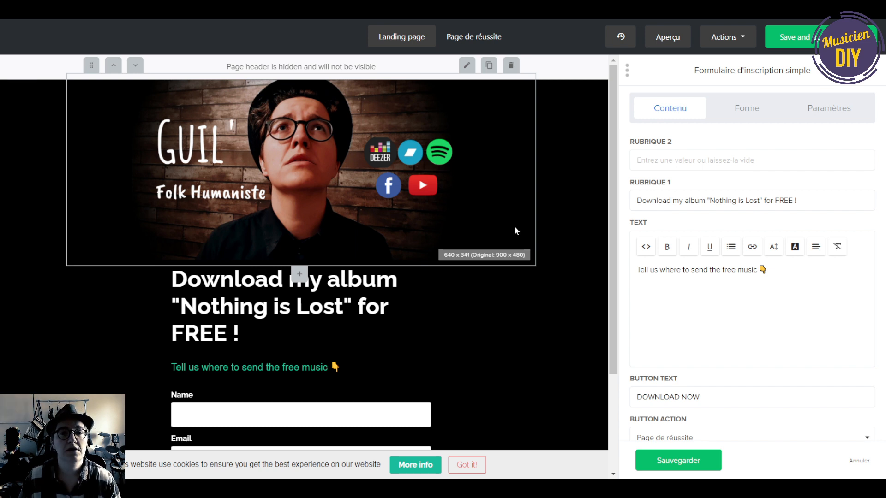
{"action": "scroll", "coordinate": [434, 281], "scroll_direction": "down", "scroll_amount": 3}
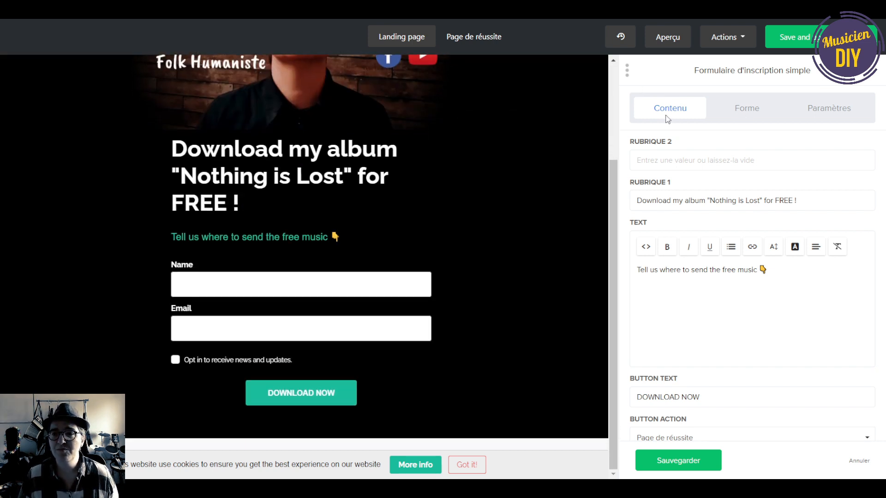
{"action": "left_click", "coordinate": [740, 107]}
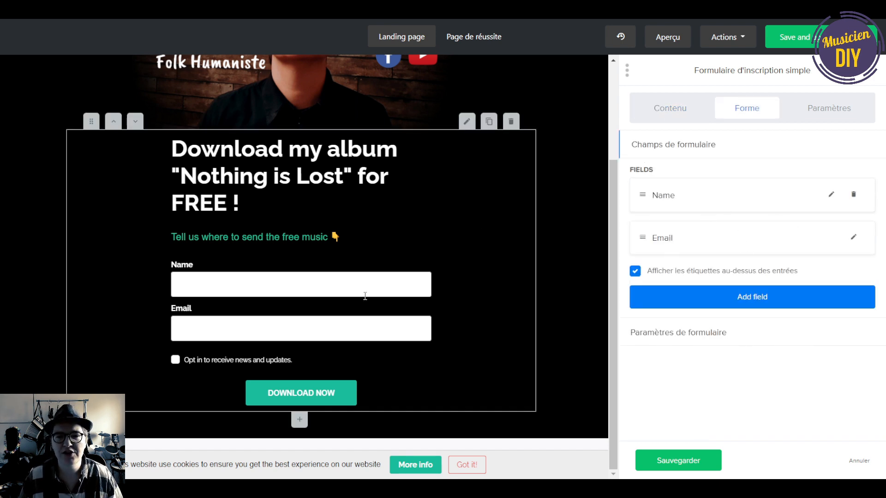
Review the banner image's content, spacing, size and alignment settings, and save the block to return to the block list
{"action": "scroll", "coordinate": [567, 240], "scroll_direction": "up", "scroll_amount": 3}
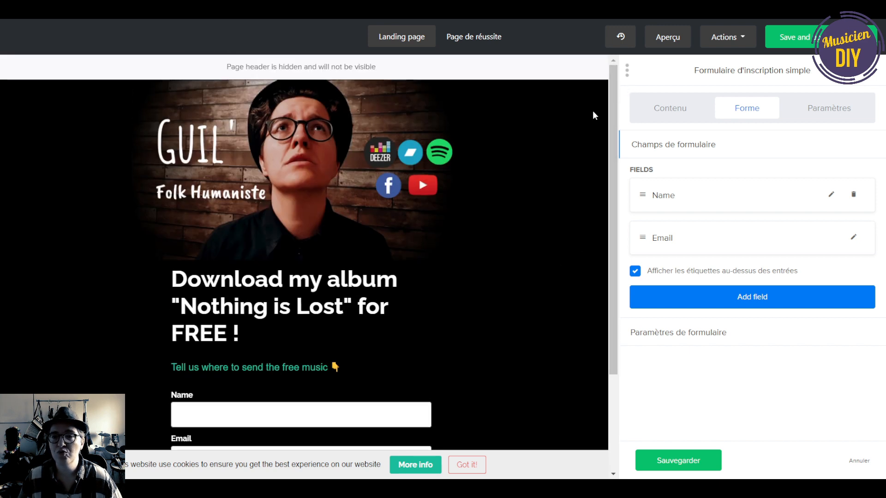
{"action": "left_click", "coordinate": [543, 150]}
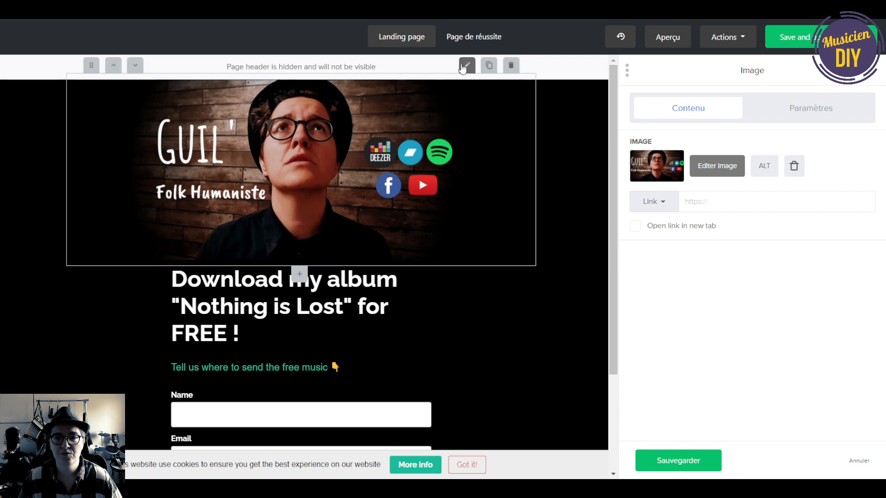
{"action": "left_click", "coordinate": [815, 110]}
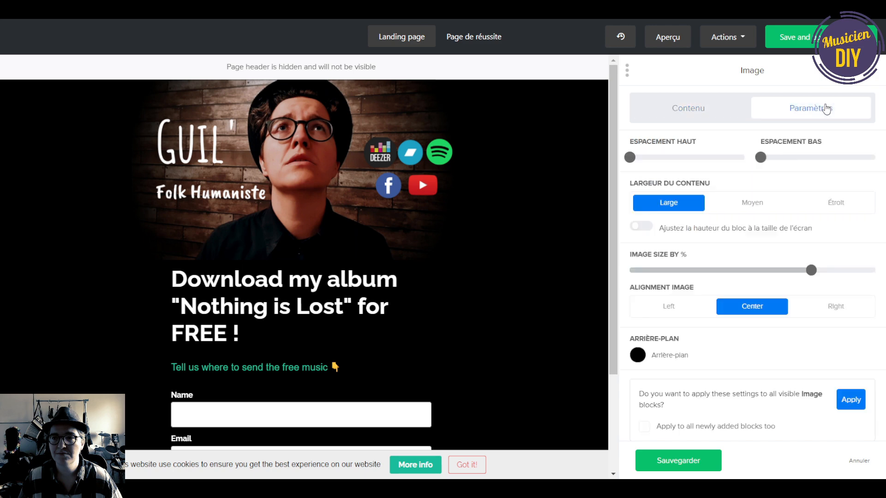
{"action": "left_click", "coordinate": [668, 463]}
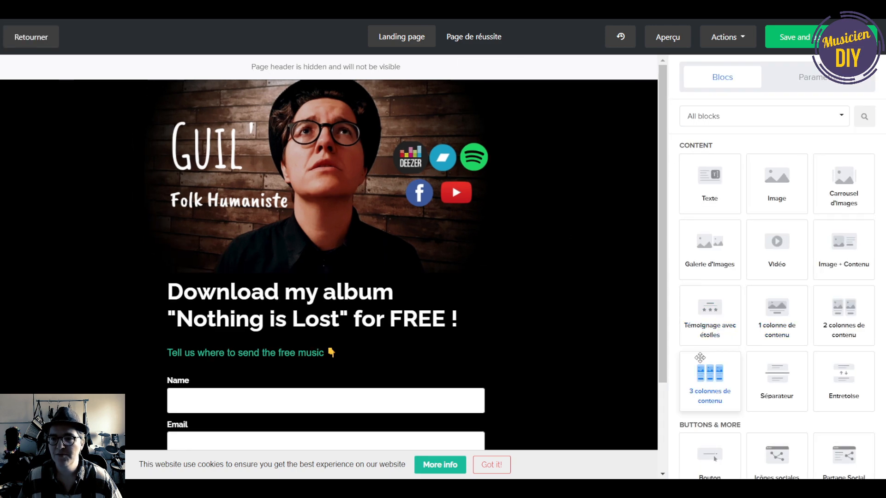
Insert a star-rated testimonial block between the banner image and the sign-up form
{"action": "left_click_drag", "start_coordinate": [709, 316], "coordinate": [364, 304]}
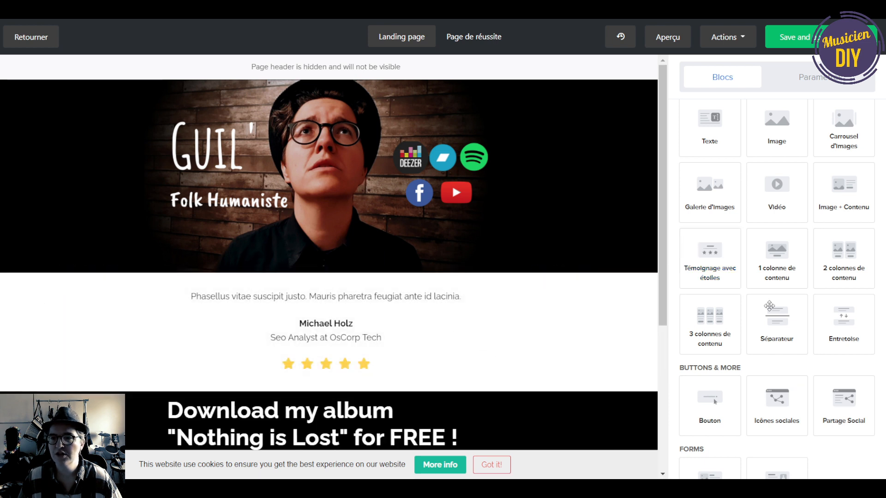
Insert a two-column content block below the banner image, with social icons and social share buttons above it
{"action": "scroll", "coordinate": [811, 273], "scroll_direction": "down", "scroll_amount": 3}
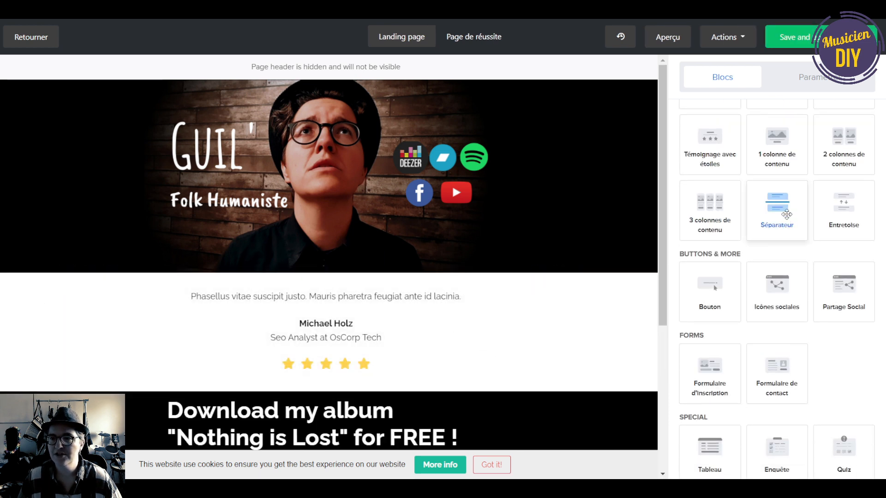
{"action": "left_click_drag", "start_coordinate": [843, 138], "coordinate": [475, 292]}
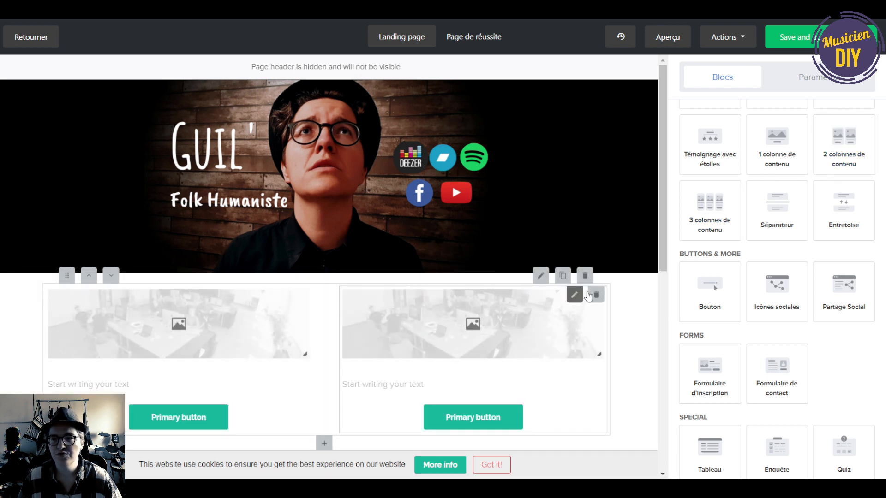
{"action": "scroll", "coordinate": [708, 263], "scroll_direction": "down", "scroll_amount": 3}
{"action": "left_click_drag", "start_coordinate": [779, 181], "coordinate": [467, 278]}
{"action": "left_click_drag", "start_coordinate": [832, 203], "coordinate": [511, 389]}
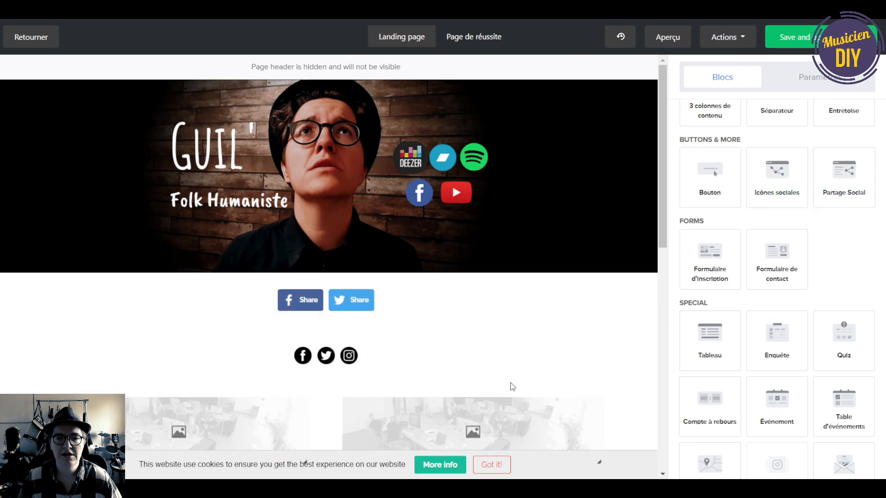
Insert a survey block directly below the banner image, and place a countdown block between the banner and the survey
{"action": "scroll", "coordinate": [701, 257], "scroll_direction": "down", "scroll_amount": 1}
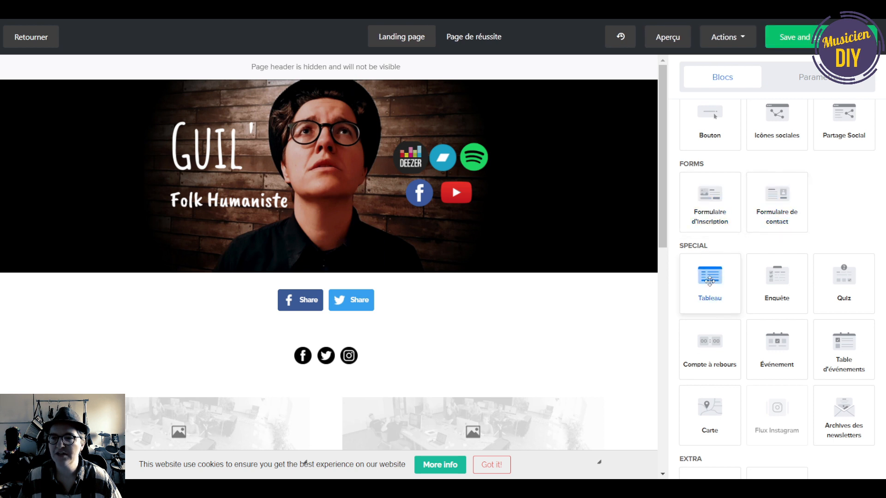
{"action": "scroll", "coordinate": [710, 281], "scroll_direction": "down", "scroll_amount": 2}
{"action": "left_click_drag", "start_coordinate": [775, 166], "coordinate": [418, 393]}
{"action": "scroll", "coordinate": [478, 345], "scroll_direction": "down", "scroll_amount": 3}
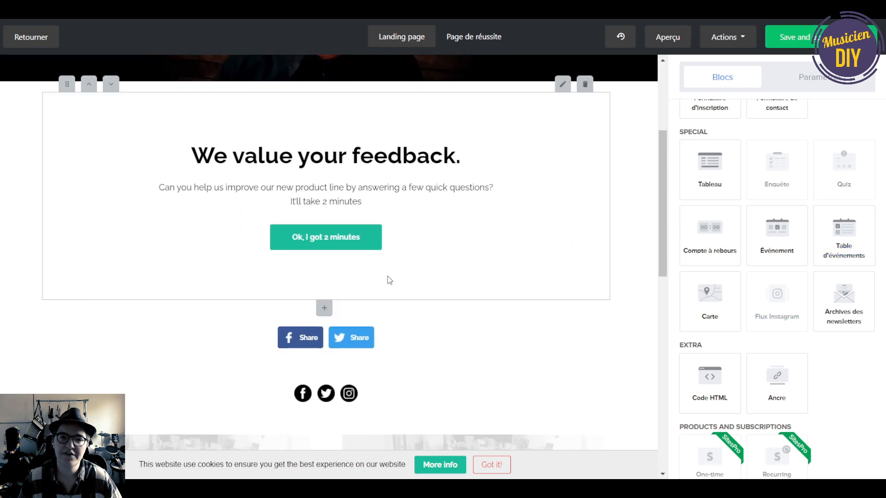
{"action": "scroll", "coordinate": [525, 243], "scroll_direction": "down", "scroll_amount": 2}
{"action": "scroll", "coordinate": [526, 243], "scroll_direction": "up", "scroll_amount": 3}
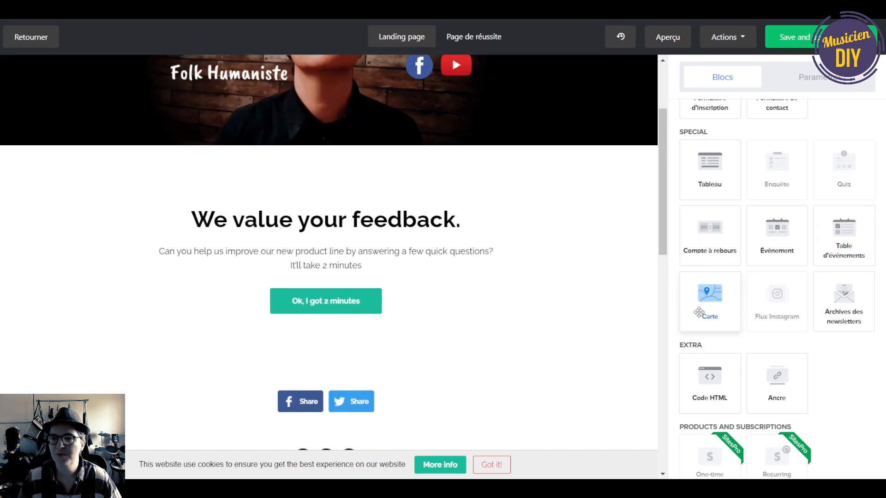
{"action": "left_click_drag", "start_coordinate": [709, 233], "coordinate": [372, 172]}
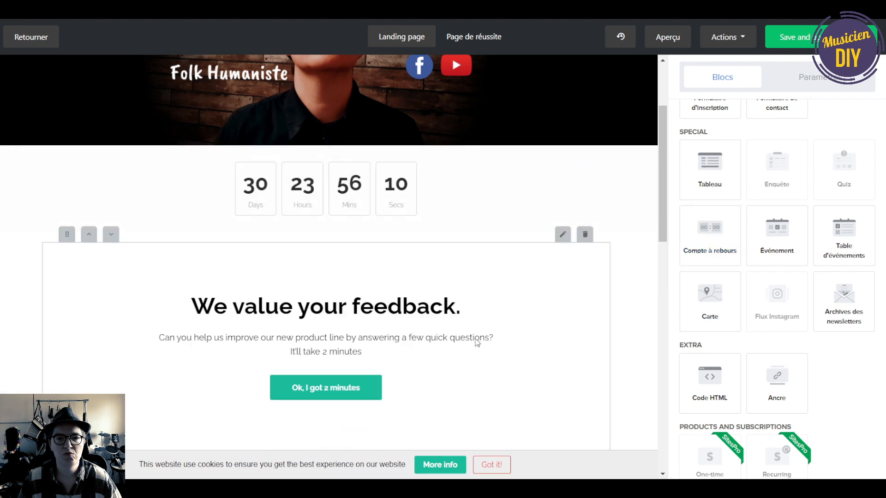
{"action": "left_click", "coordinate": [541, 149]}
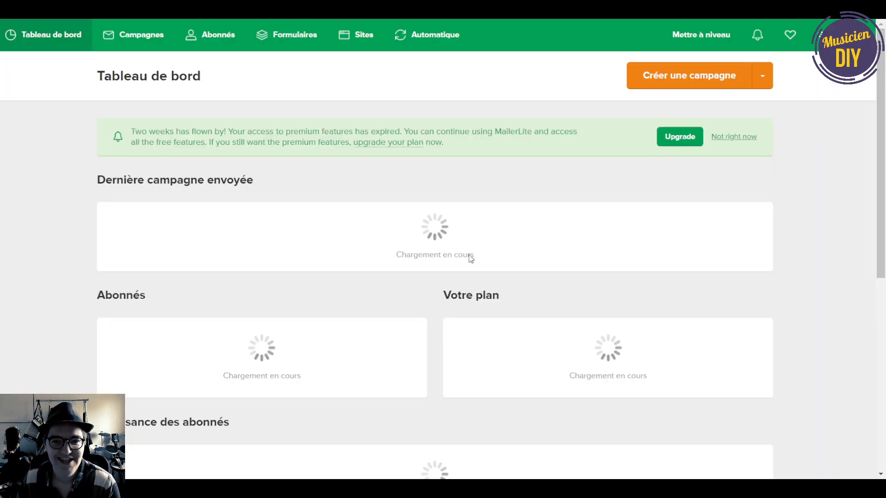
Look at the Websites section of Sites and the yearly prices of the subscription plans
{"action": "left_click", "coordinate": [360, 33]}
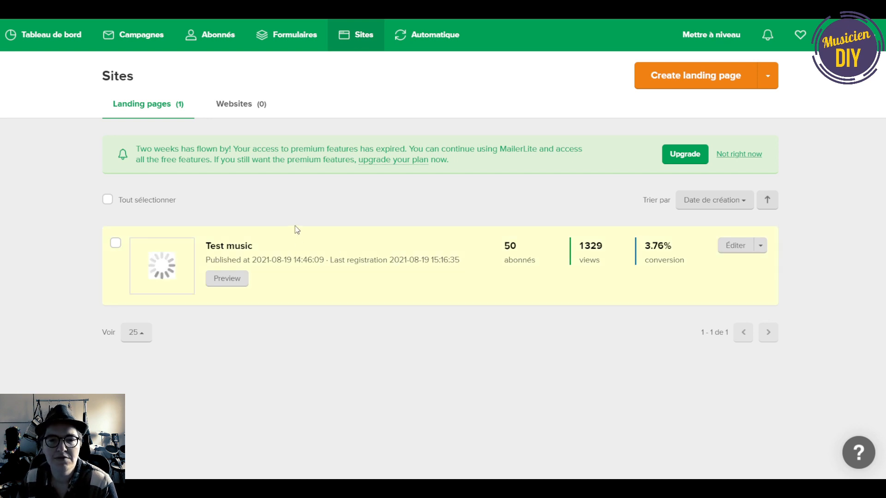
{"action": "left_click", "coordinate": [237, 107]}
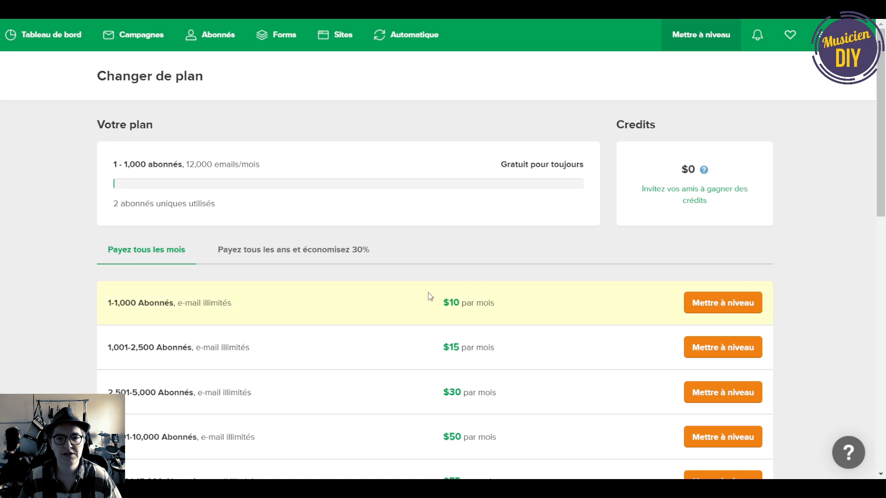
{"action": "left_click", "coordinate": [316, 253]}
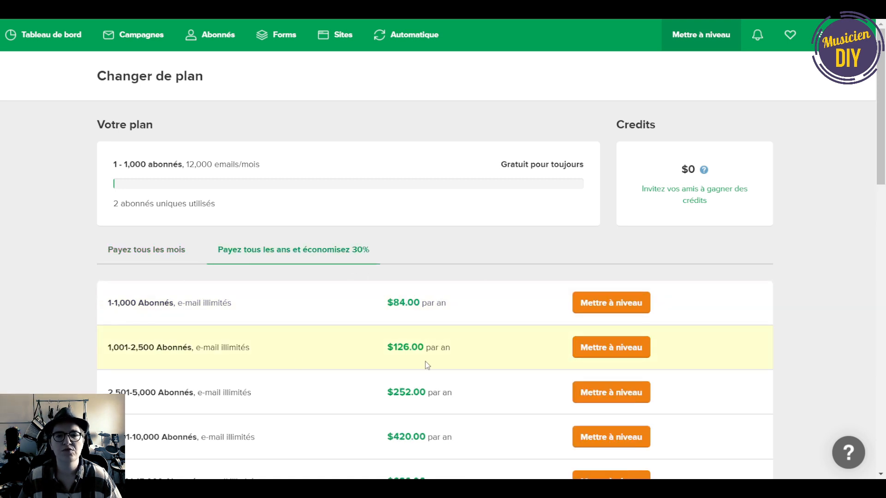
Create a website named "Site Musicien DIY" and assign the free album challenge subscriber group to it
{"action": "left_click", "coordinate": [146, 38]}
{"action": "left_click", "coordinate": [356, 35]}
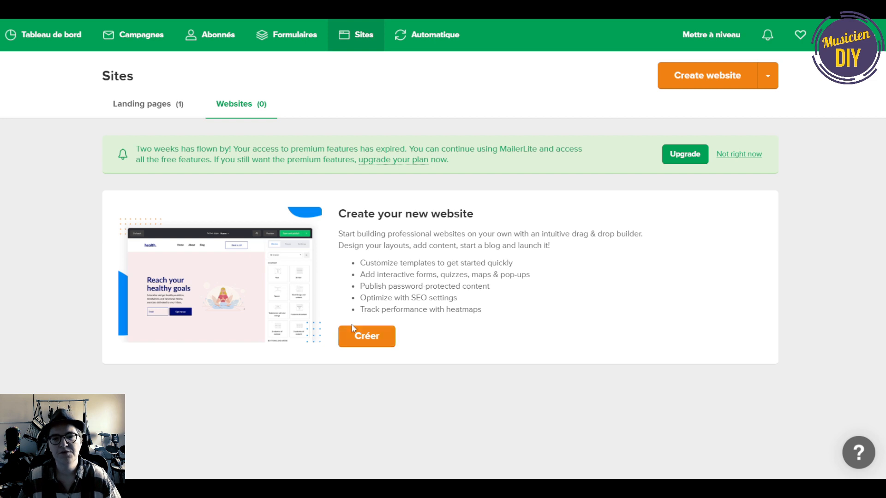
{"action": "left_click", "coordinate": [349, 326]}
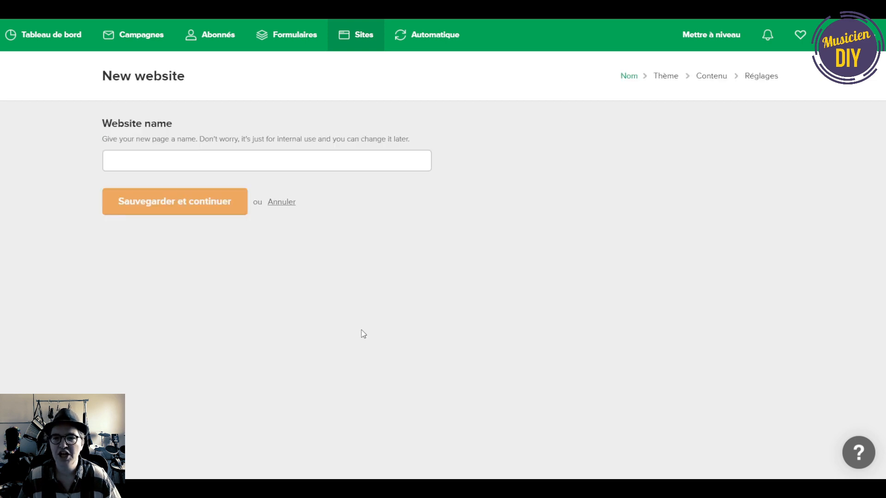
{"action": "left_click", "coordinate": [361, 158]}
{"action": "type", "text": "Site Musicien DIY"}
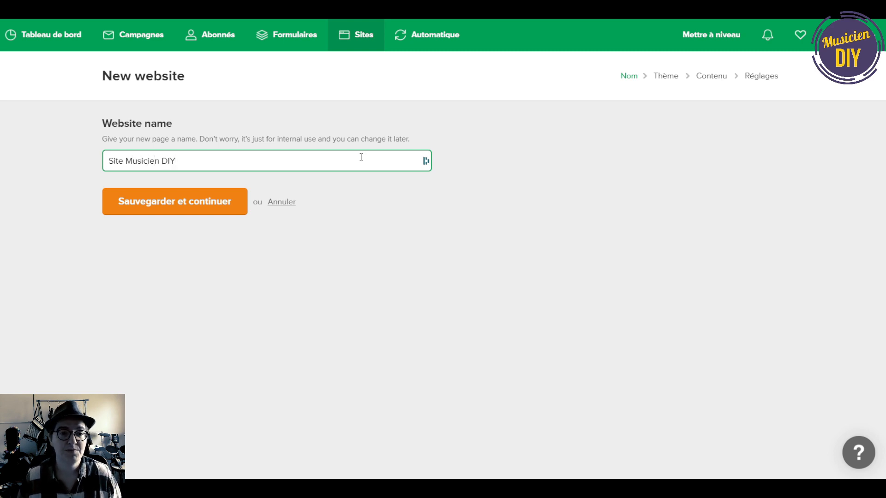
{"action": "left_click", "coordinate": [202, 207]}
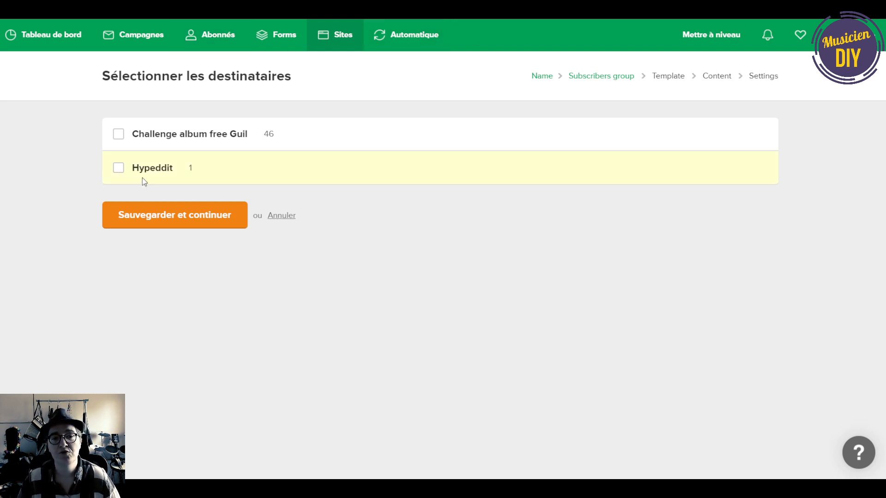
{"action": "left_click", "coordinate": [131, 140]}
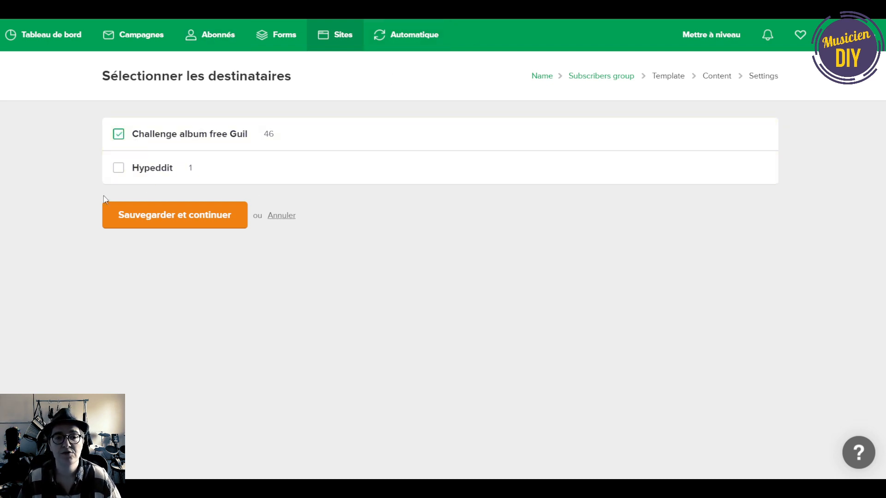
{"action": "left_click", "coordinate": [177, 213]}
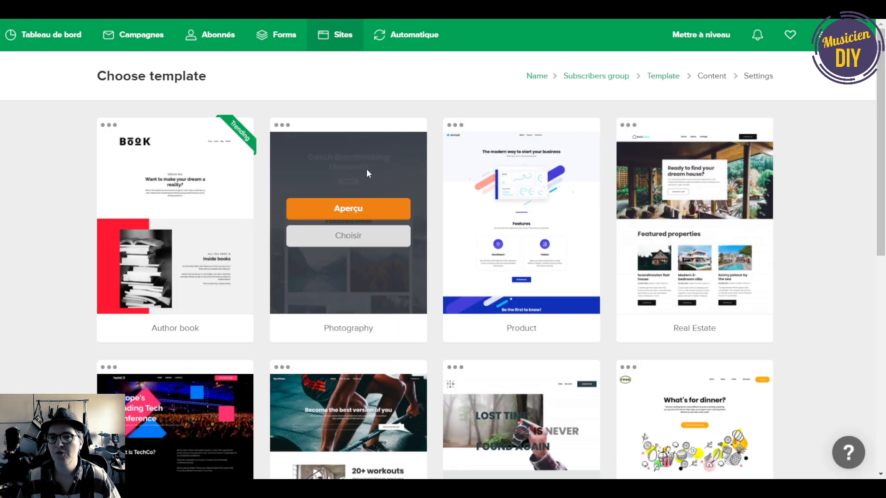
Browse the available website templates, showing 48 templates per page
{"action": "scroll", "coordinate": [54, 223], "scroll_direction": "down", "scroll_amount": 6}
{"action": "scroll", "coordinate": [54, 223], "scroll_direction": "down", "scroll_amount": 3}
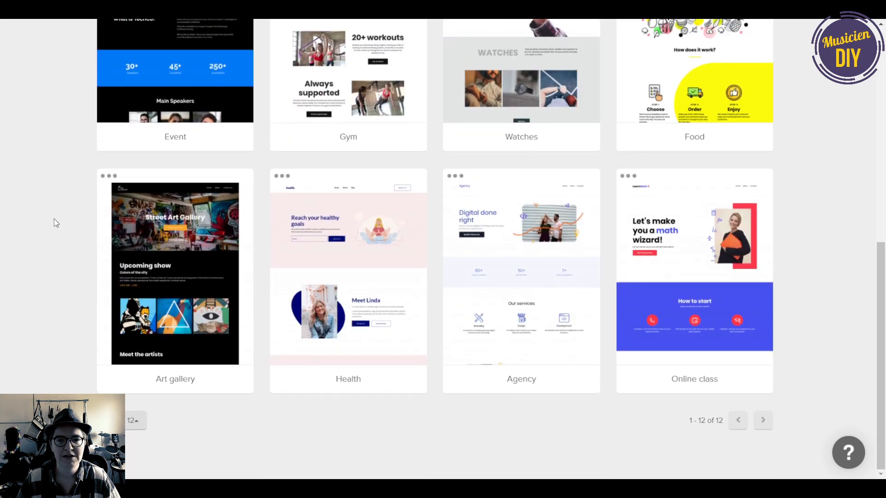
{"action": "scroll", "coordinate": [55, 223], "scroll_direction": "up", "scroll_amount": 10}
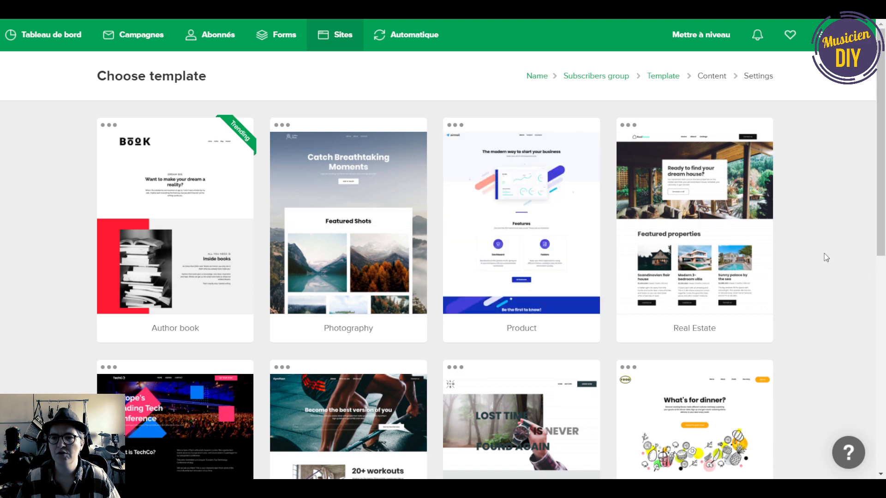
{"action": "scroll", "coordinate": [835, 241], "scroll_direction": "down", "scroll_amount": 9}
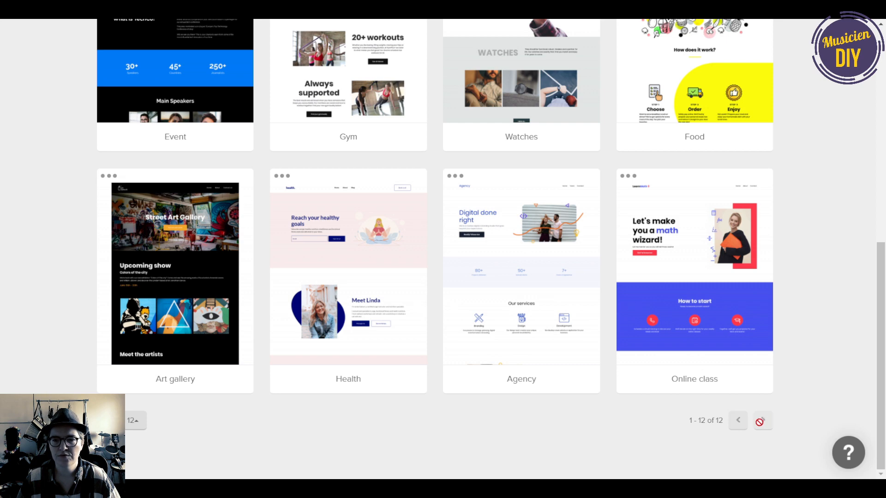
{"action": "scroll", "coordinate": [404, 320], "scroll_direction": "up", "scroll_amount": 9}
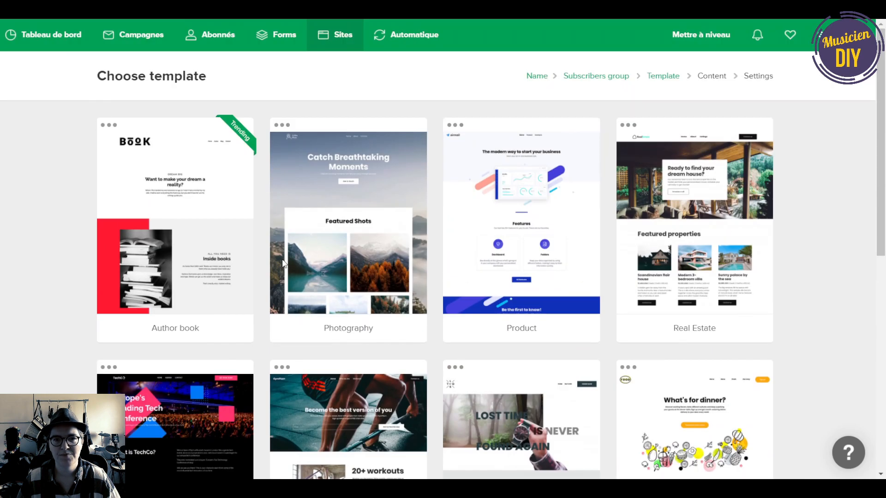
{"action": "scroll", "coordinate": [499, 178], "scroll_direction": "down", "scroll_amount": 9}
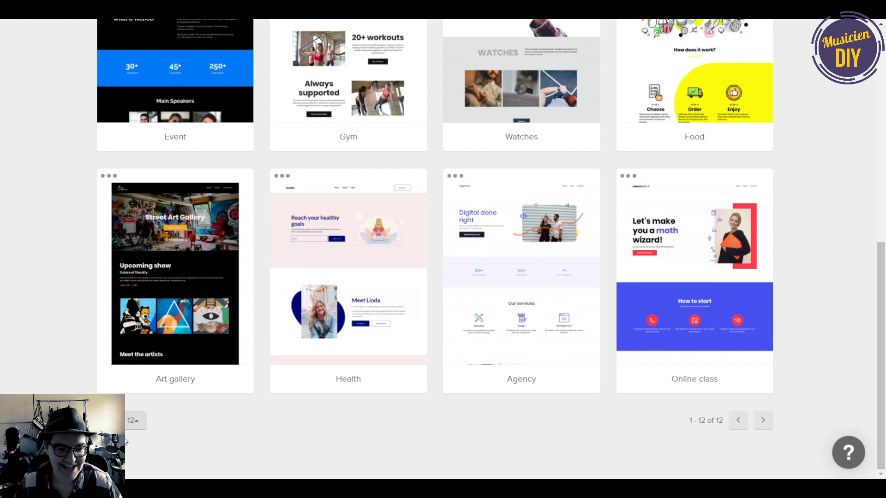
{"action": "left_click", "coordinate": [132, 424]}
{"action": "left_click", "coordinate": [130, 399]}
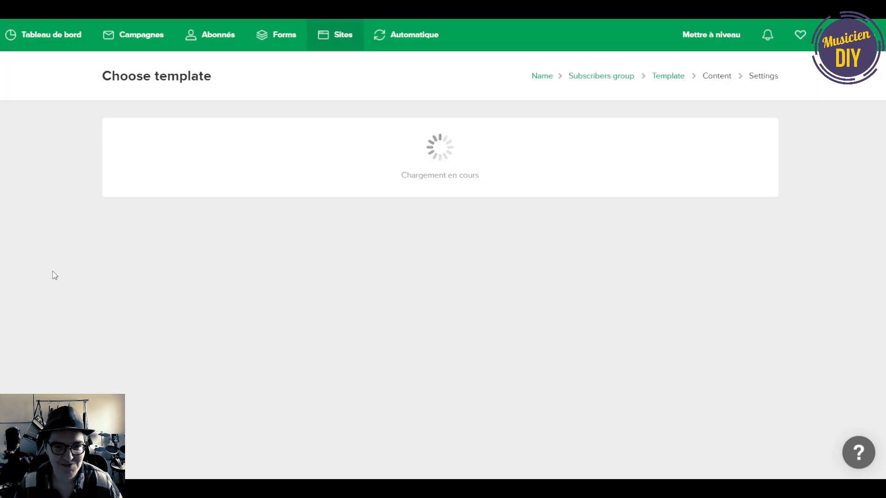
{"action": "scroll", "coordinate": [137, 290], "scroll_direction": "down", "scroll_amount": 9}
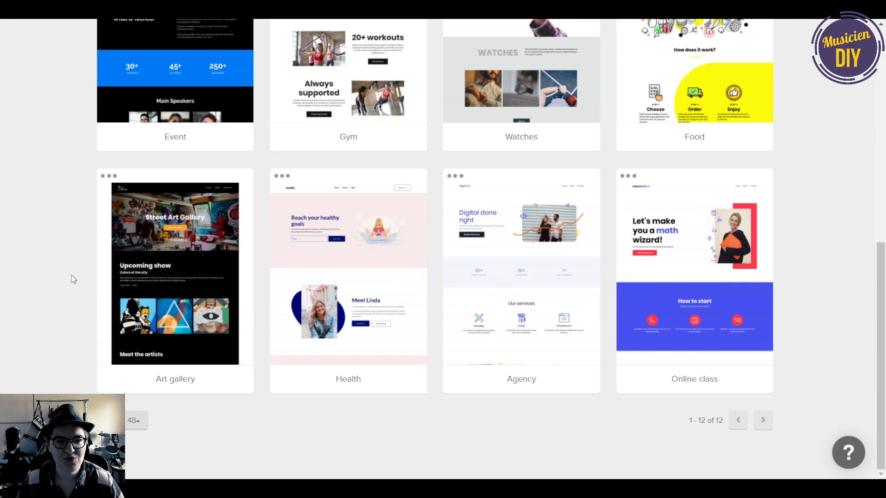
Choose the Art gallery template for the website and open its Not found / 404 page
{"action": "mouse_move", "coordinate": [156, 297]}
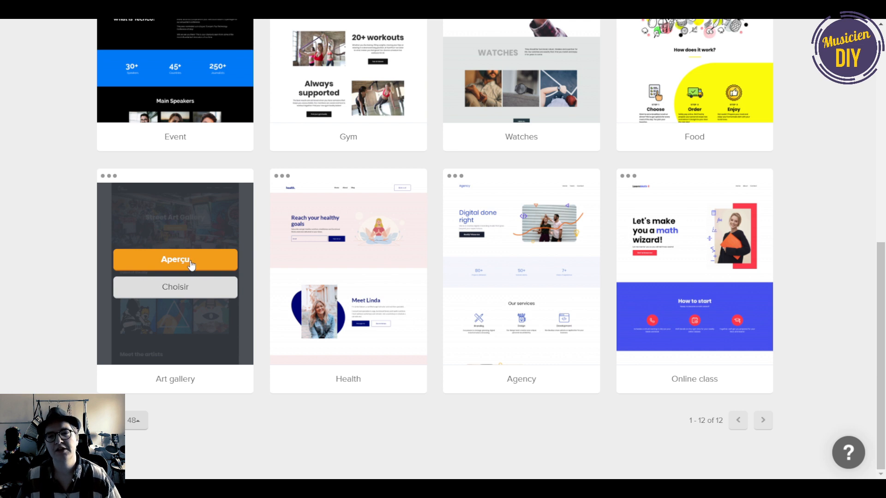
{"action": "left_click", "coordinate": [225, 270]}
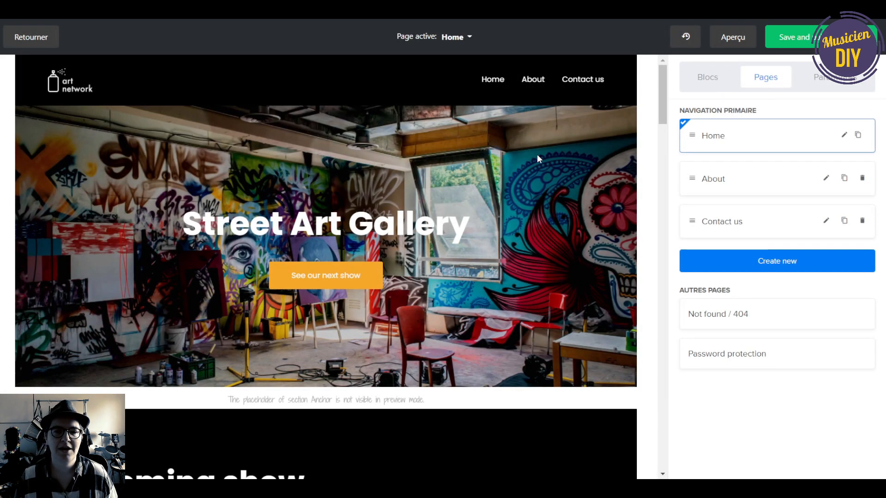
{"action": "left_click", "coordinate": [466, 43]}
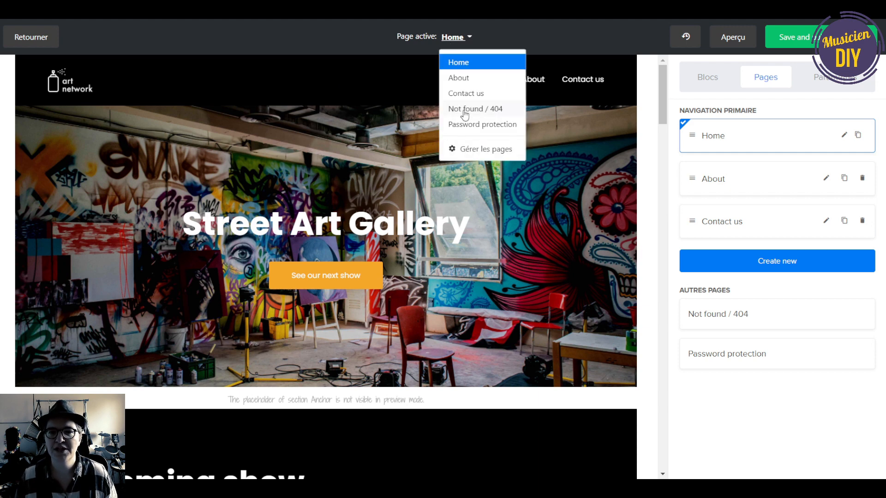
{"action": "left_click", "coordinate": [767, 319]}
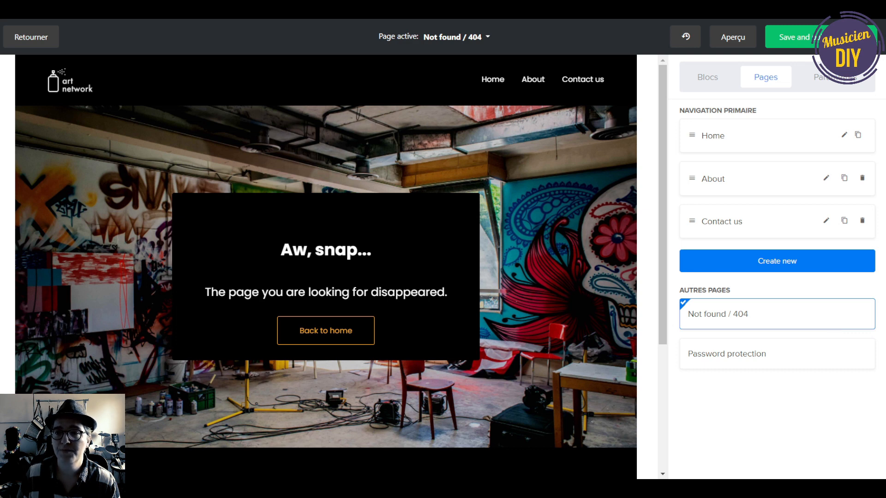
Add a landing page entry named "News" to the primary navigation, linked to the Test music landing page, and save it
{"action": "left_click", "coordinate": [751, 262]}
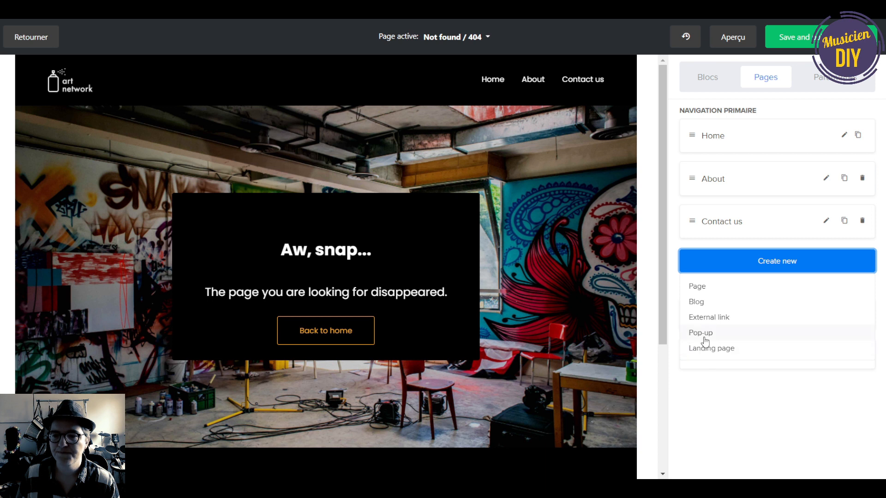
{"action": "left_click", "coordinate": [732, 408]}
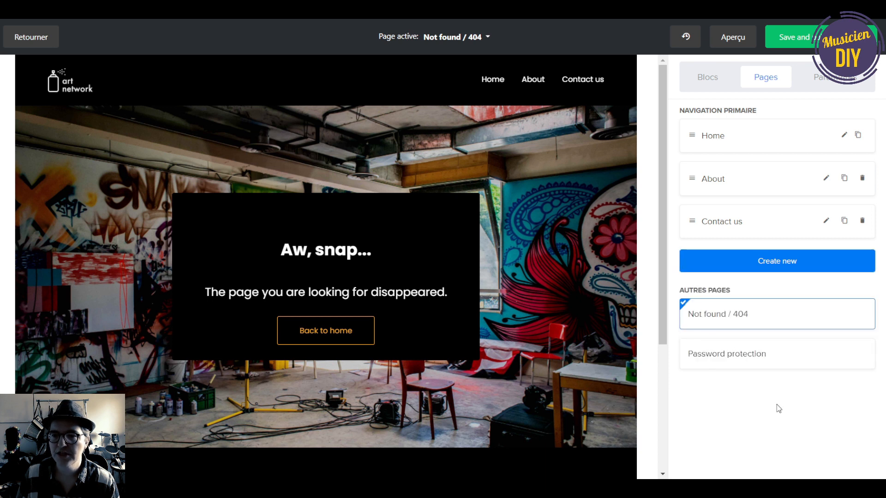
{"action": "left_click", "coordinate": [743, 266]}
{"action": "left_click", "coordinate": [717, 333]}
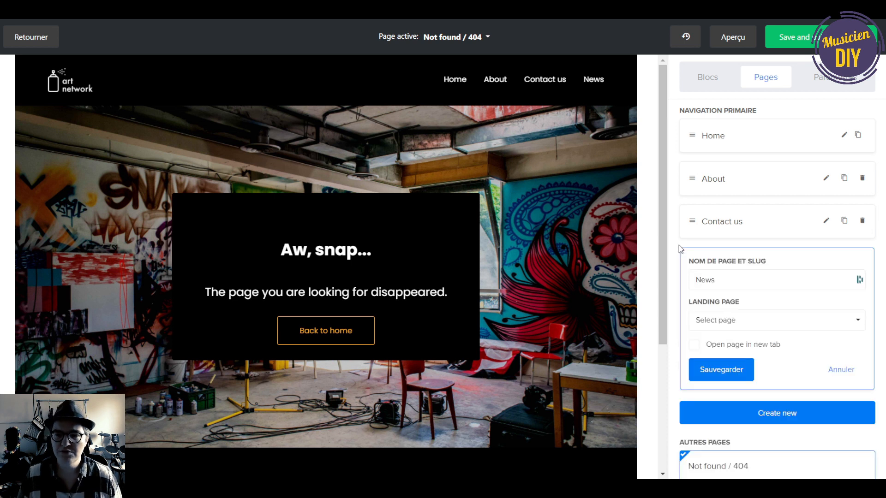
{"action": "left_click", "coordinate": [738, 324]}
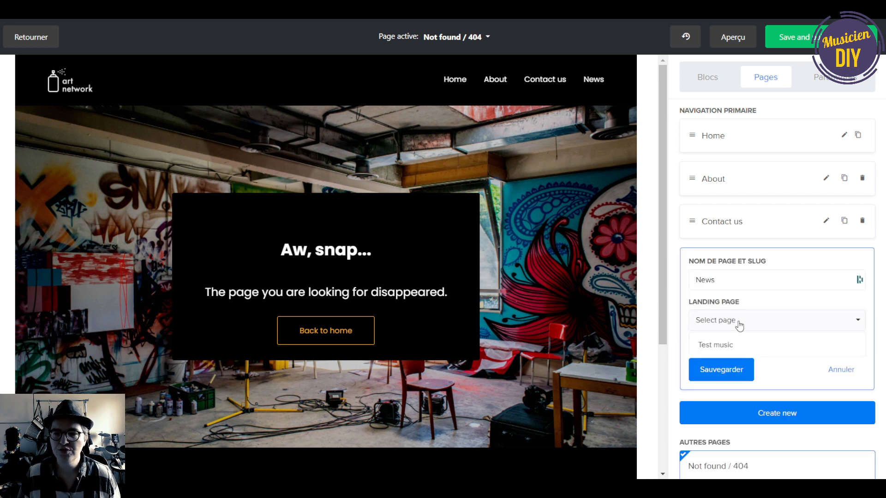
{"action": "left_click", "coordinate": [733, 352]}
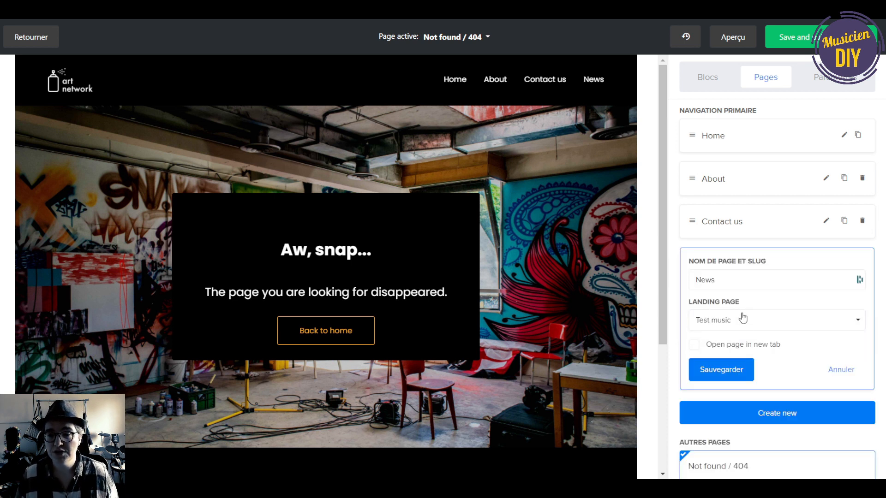
{"action": "left_click", "coordinate": [718, 371]}
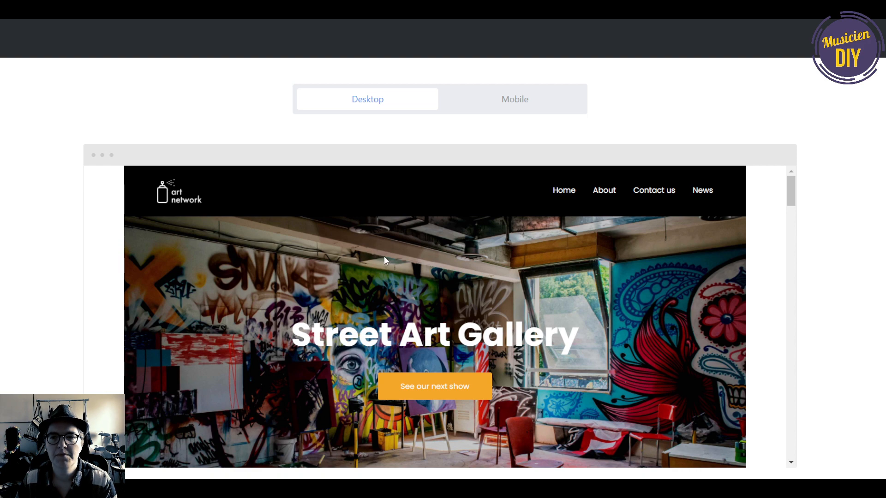
Examine the Home page's sections from top to bottom in the desktop preview of the website
{"action": "scroll", "coordinate": [383, 261], "scroll_direction": "down", "scroll_amount": 15}
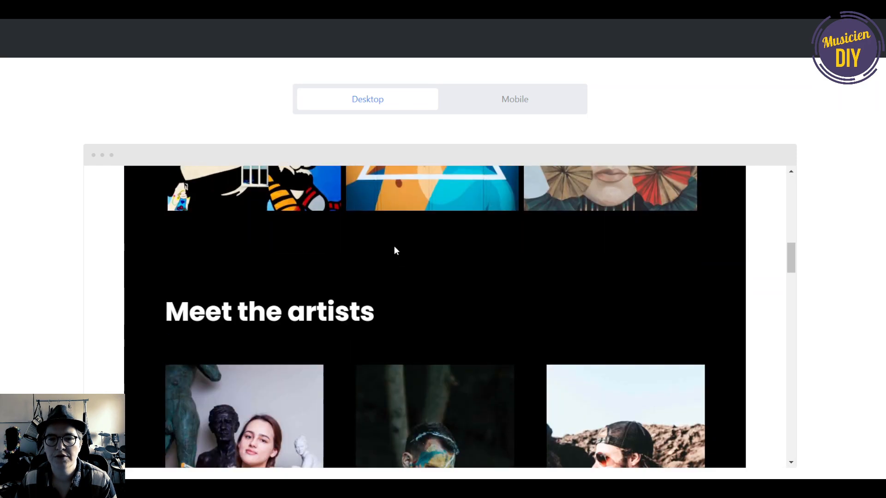
{"action": "scroll", "coordinate": [394, 250], "scroll_direction": "down", "scroll_amount": 4}
{"action": "scroll", "coordinate": [477, 312], "scroll_direction": "down", "scroll_amount": 10}
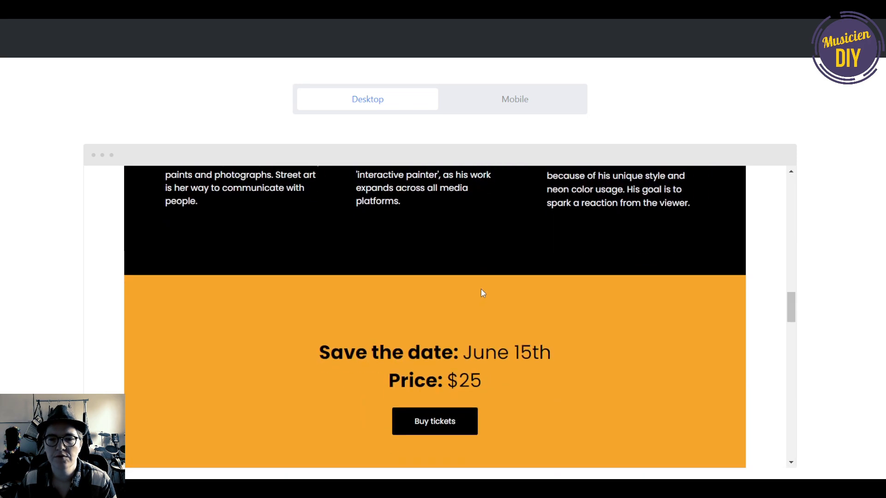
{"action": "scroll", "coordinate": [417, 281], "scroll_direction": "up", "scroll_amount": 2}
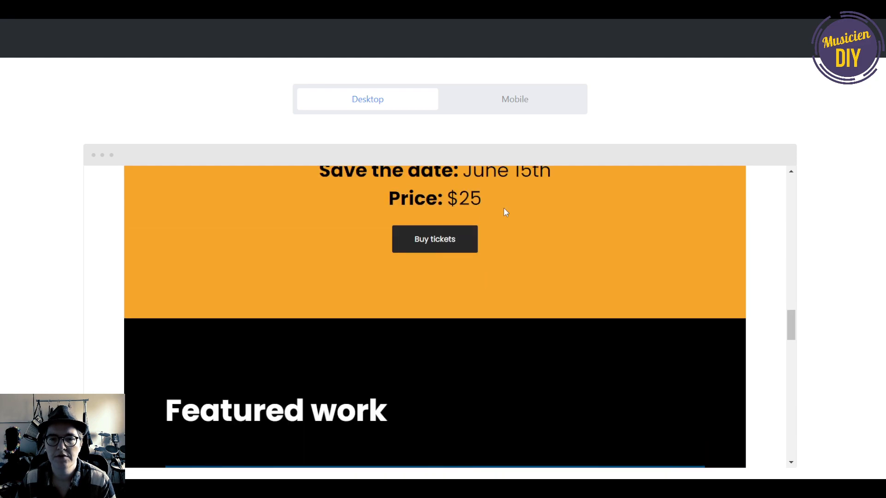
{"action": "scroll", "coordinate": [372, 231], "scroll_direction": "down", "scroll_amount": 6}
{"action": "scroll", "coordinate": [512, 311], "scroll_direction": "down", "scroll_amount": 10}
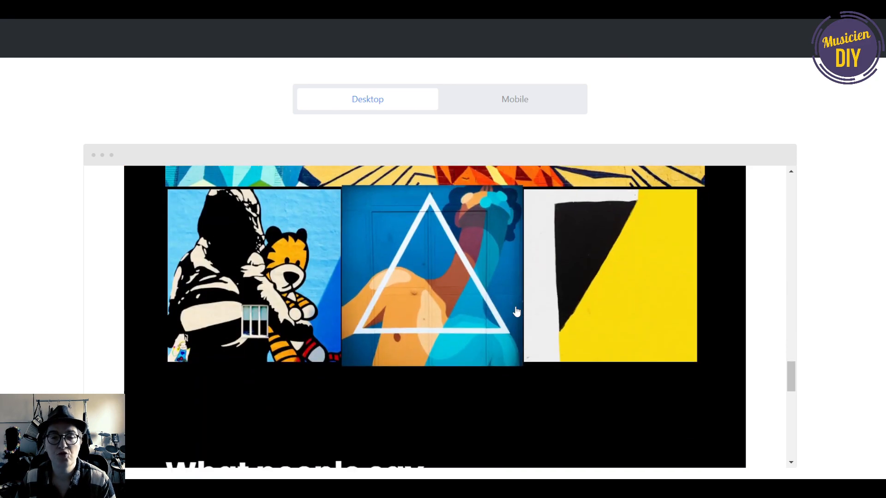
{"action": "scroll", "coordinate": [515, 308], "scroll_direction": "up", "scroll_amount": 5}
{"action": "scroll", "coordinate": [517, 305], "scroll_direction": "up", "scroll_amount": 20}
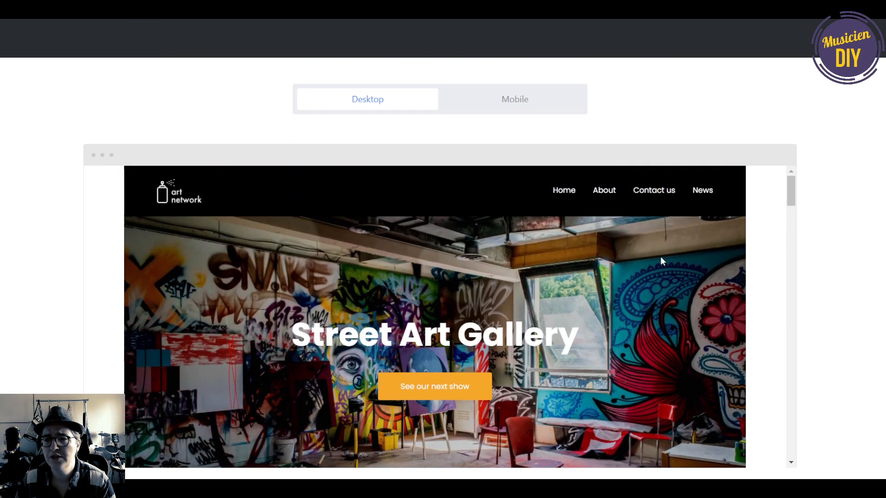
Follow the News link in the desktop preview and look over the album download landing page
{"action": "left_click", "coordinate": [702, 185]}
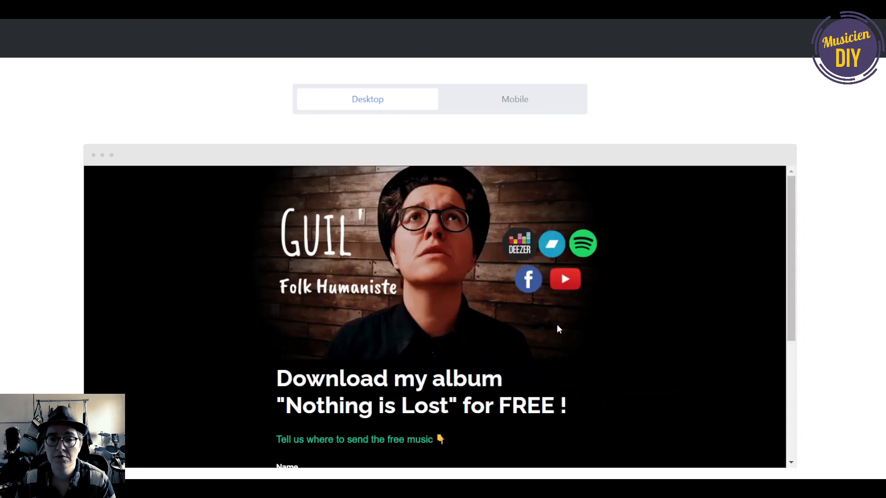
{"action": "scroll", "coordinate": [671, 291], "scroll_direction": "down", "scroll_amount": 5}
{"action": "scroll", "coordinate": [672, 291], "scroll_direction": "up", "scroll_amount": 1}
{"action": "scroll", "coordinate": [673, 297], "scroll_direction": "up", "scroll_amount": 4}
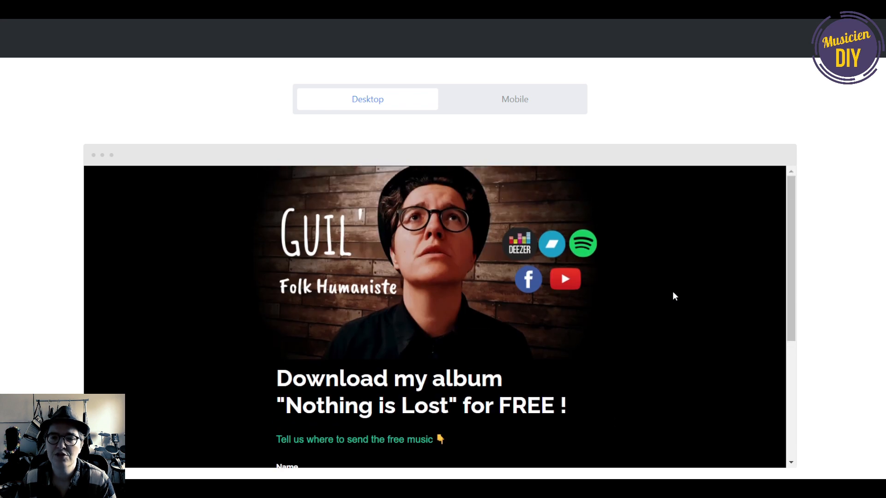
Switch to the mobile preview and examine the Home page and the News landing page at phone size
{"action": "left_click", "coordinate": [525, 101]}
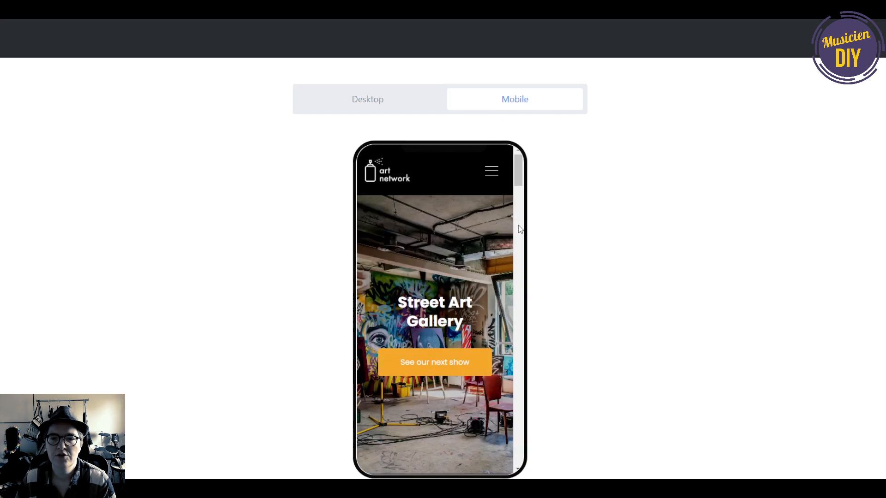
{"action": "scroll", "coordinate": [413, 278], "scroll_direction": "down", "scroll_amount": 15}
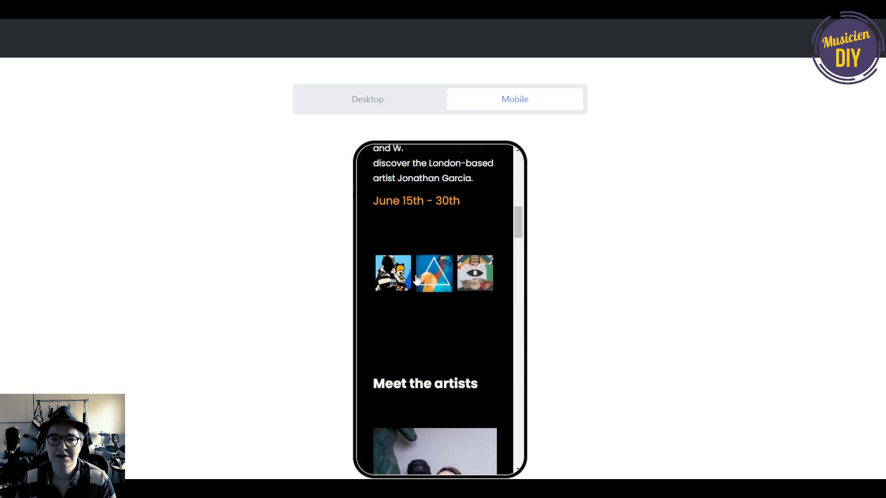
{"action": "scroll", "coordinate": [419, 277], "scroll_direction": "up", "scroll_amount": 15}
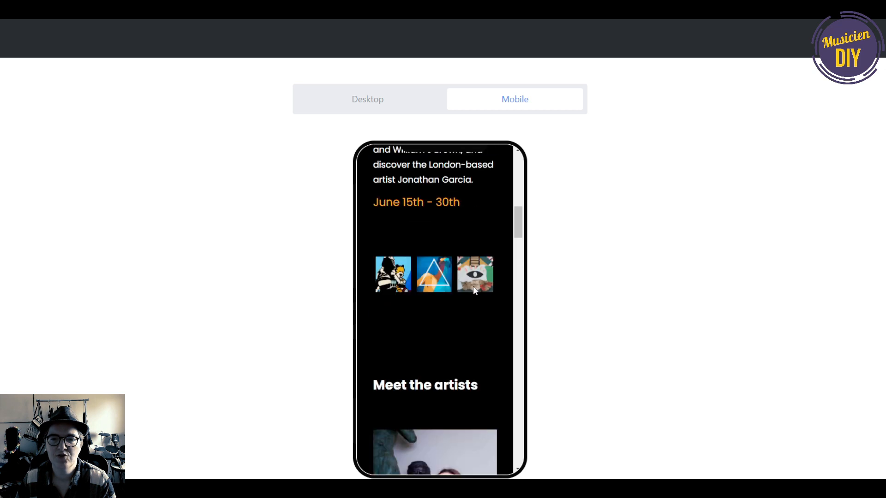
{"action": "left_click", "coordinate": [499, 173]}
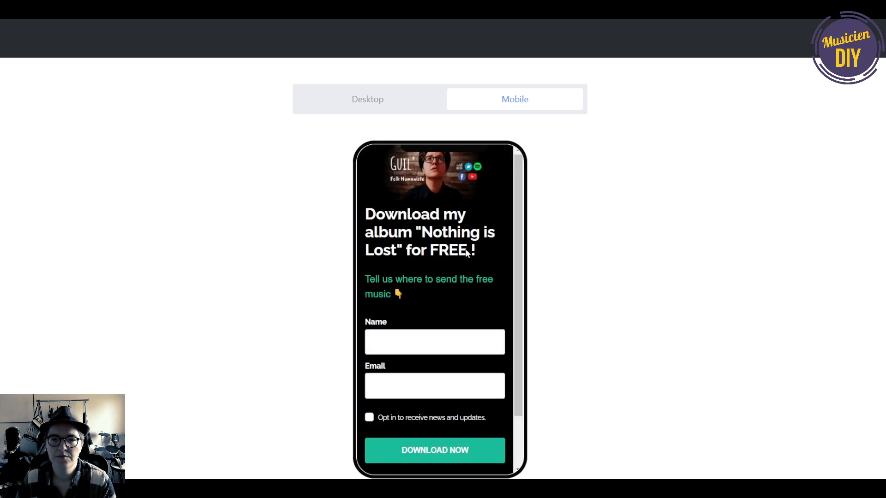
{"action": "scroll", "coordinate": [434, 268], "scroll_direction": "down", "scroll_amount": 2}
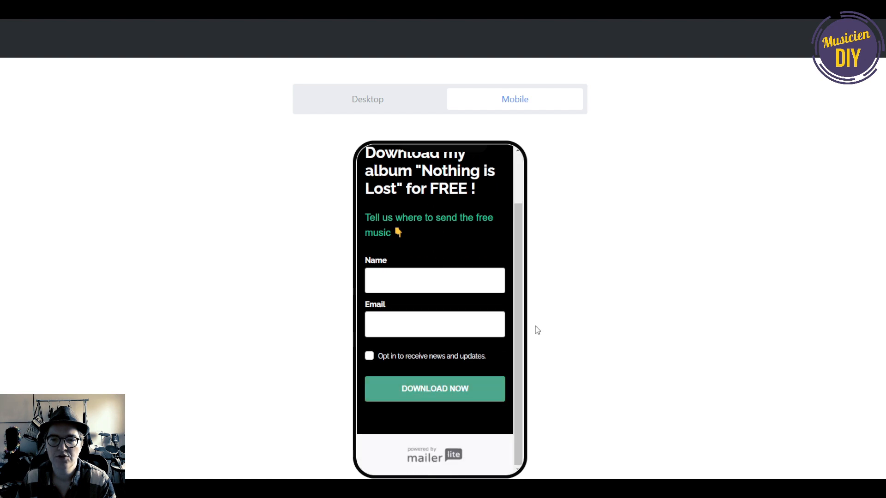
{"action": "scroll", "coordinate": [481, 237], "scroll_direction": "up", "scroll_amount": 2}
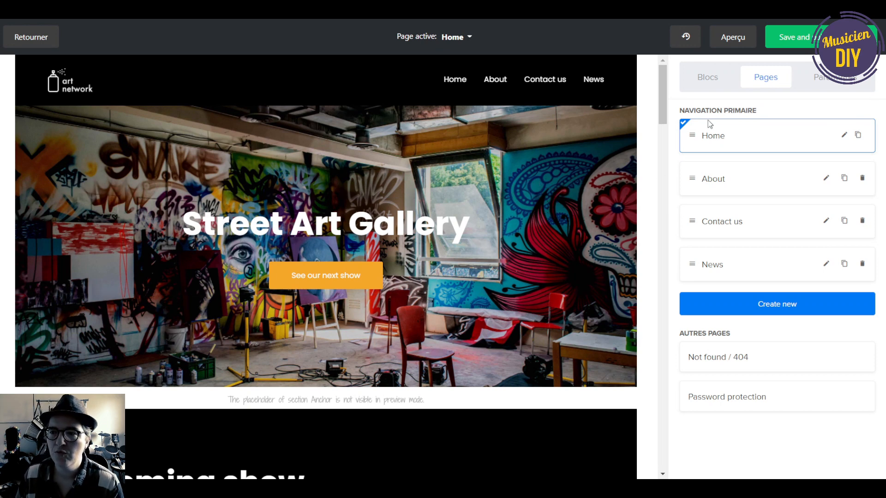
Show the available content blocks and inspect the Upcoming show block on the Home page
{"action": "left_click", "coordinate": [713, 77]}
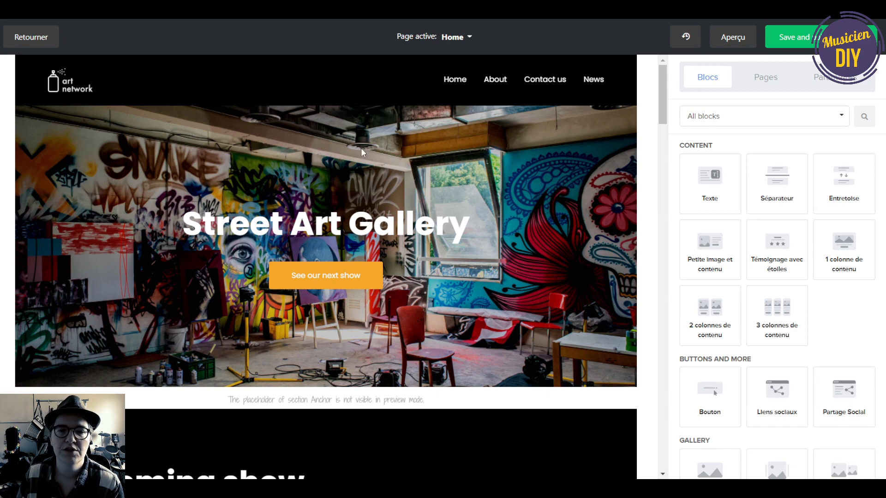
{"action": "scroll", "coordinate": [386, 230], "scroll_direction": "down", "scroll_amount": 7}
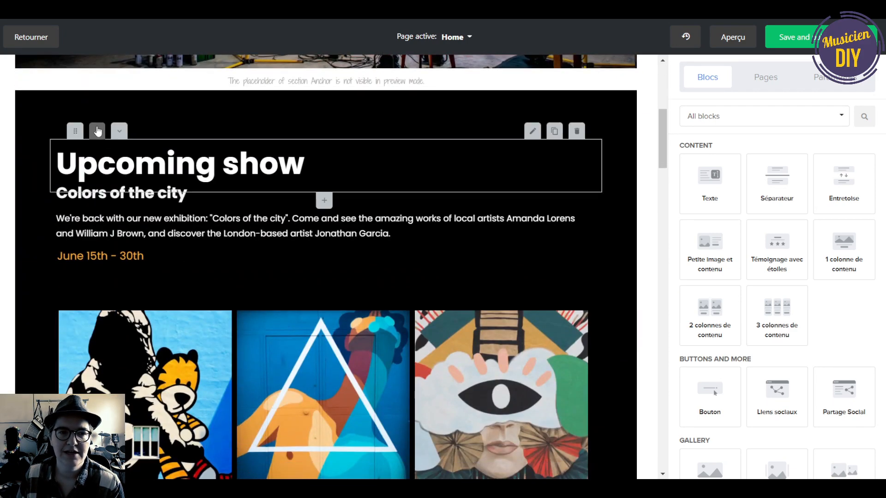
{"action": "left_click", "coordinate": [98, 131]}
{"action": "left_click", "coordinate": [119, 109]}
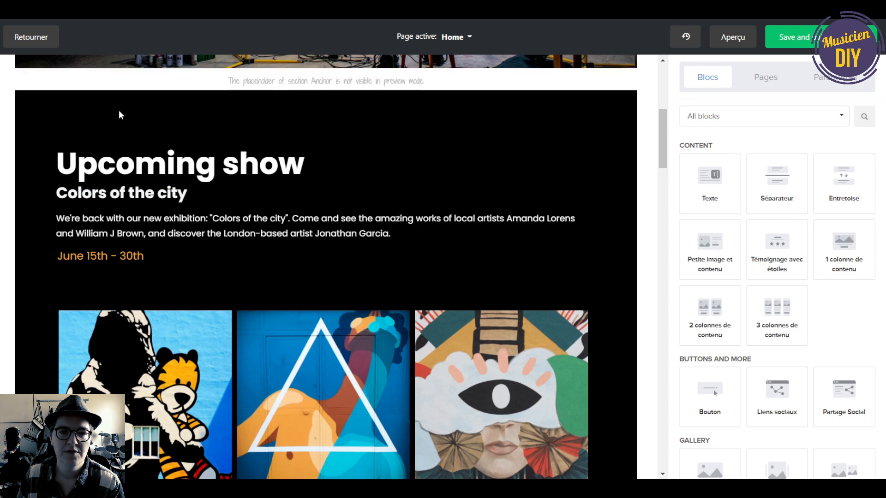
{"action": "scroll", "coordinate": [444, 236], "scroll_direction": "up", "scroll_amount": 4}
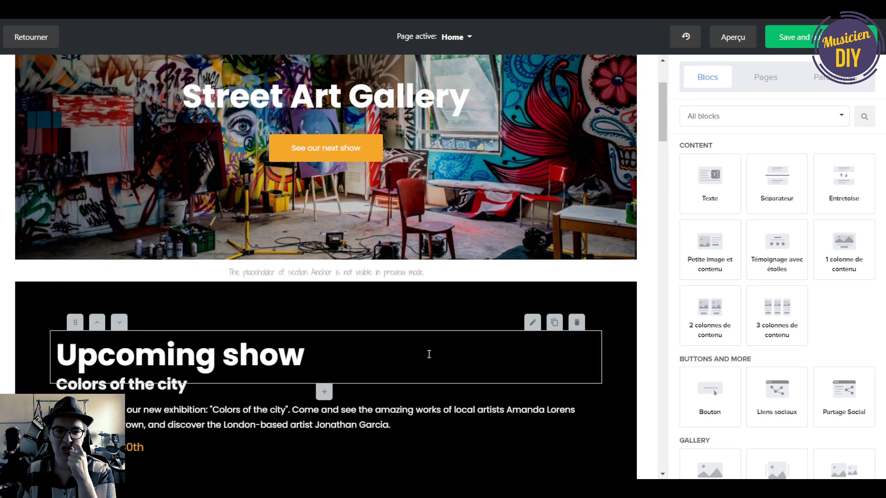
Enable the notification bar in the page options and open its cookie message for editing
{"action": "left_click", "coordinate": [760, 77]}
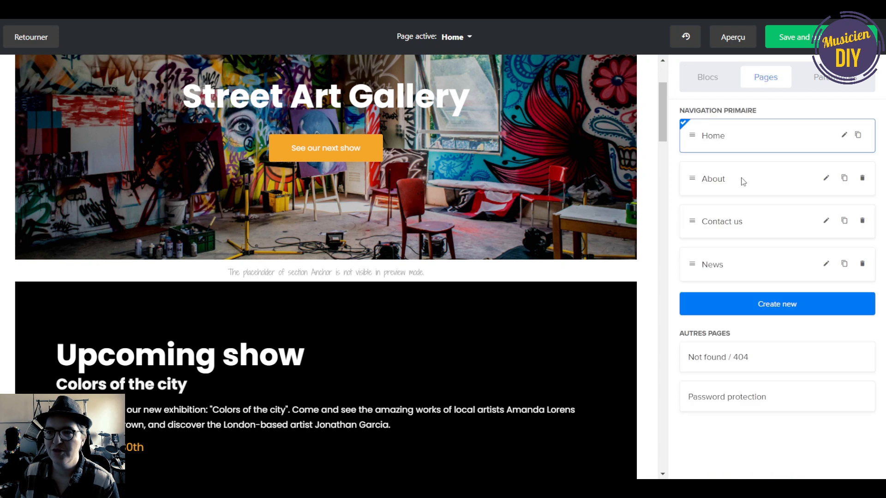
{"action": "left_click", "coordinate": [840, 82]}
{"action": "scroll", "coordinate": [725, 309], "scroll_direction": "down", "scroll_amount": 3}
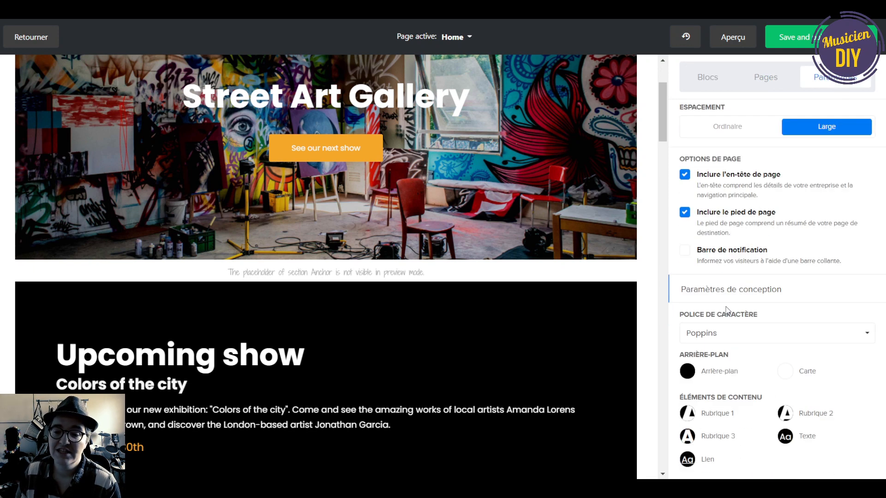
{"action": "left_click", "coordinate": [685, 198]}
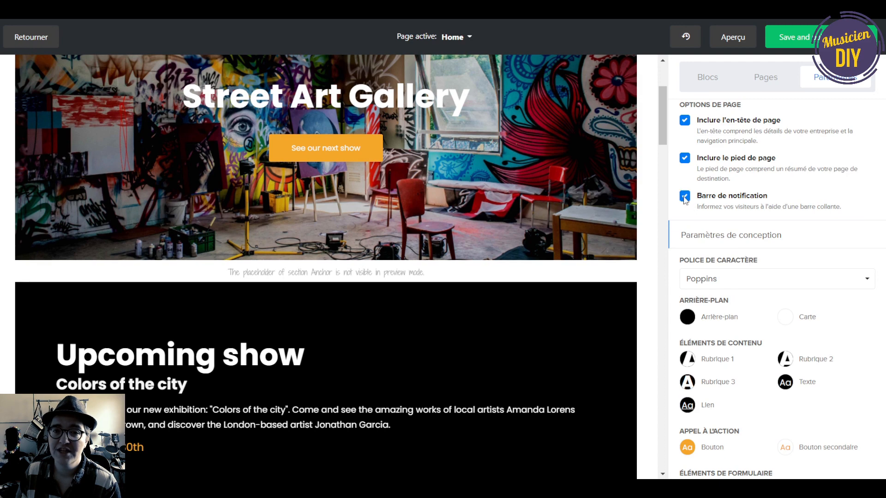
{"action": "scroll", "coordinate": [424, 308], "scroll_direction": "up", "scroll_amount": 3}
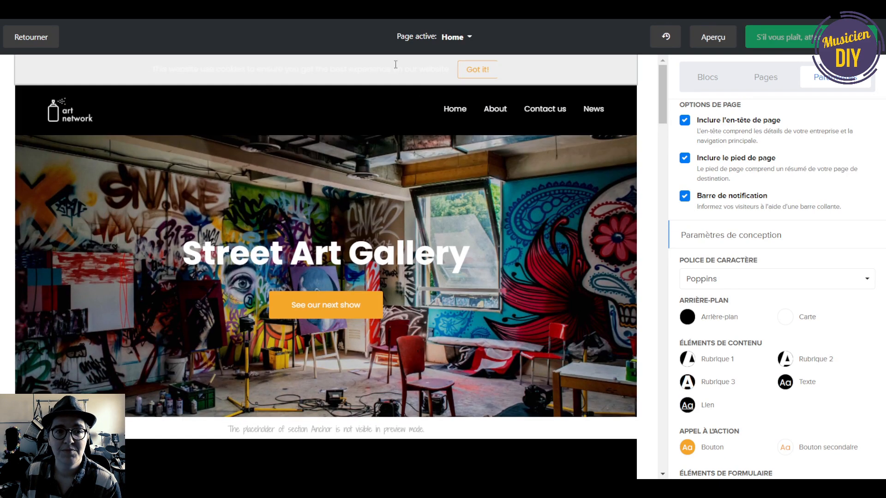
{"action": "left_click", "coordinate": [683, 197]}
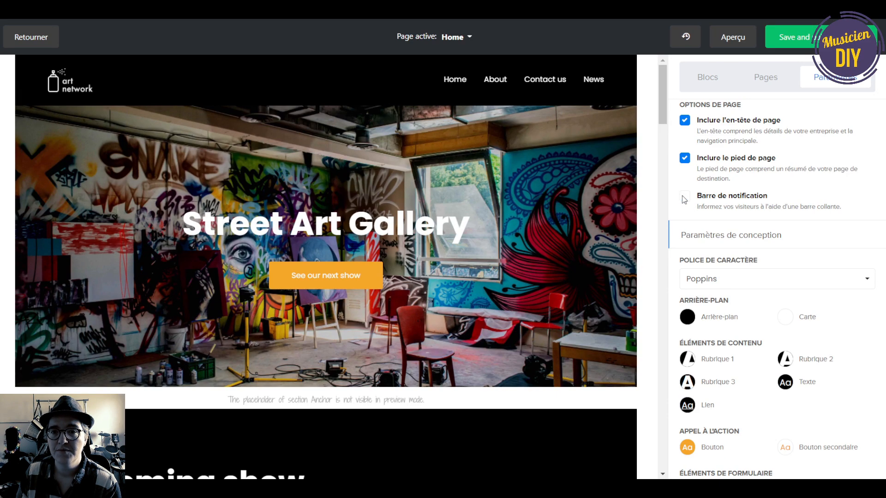
{"action": "left_click", "coordinate": [684, 196]}
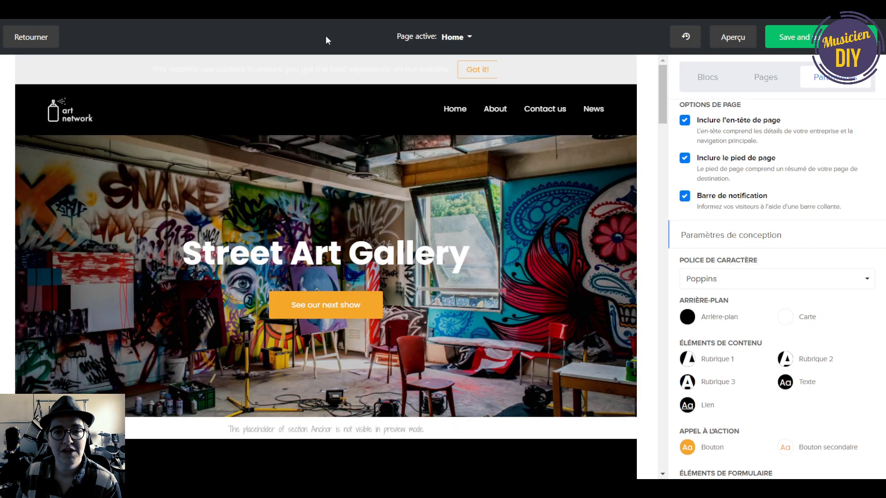
{"action": "left_click", "coordinate": [385, 72]}
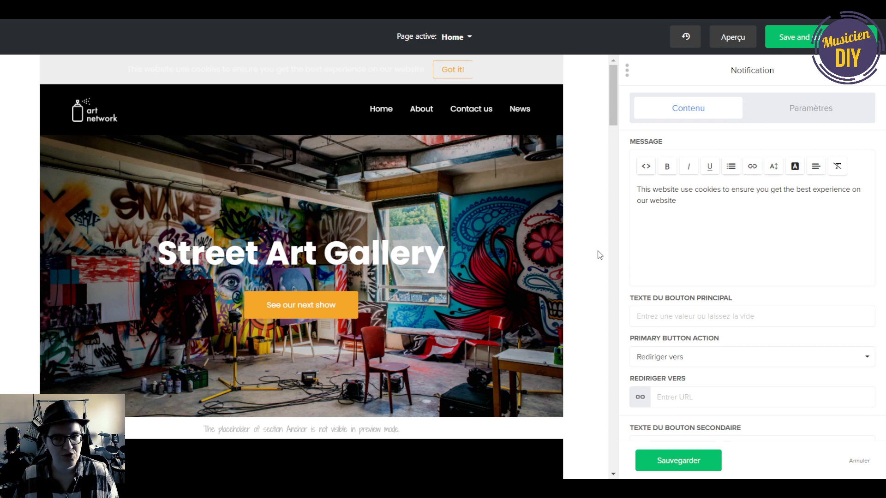
Save and publish the website, copy its URL from the overview, and review the design, settings and group sections
{"action": "left_click", "coordinate": [794, 38]}
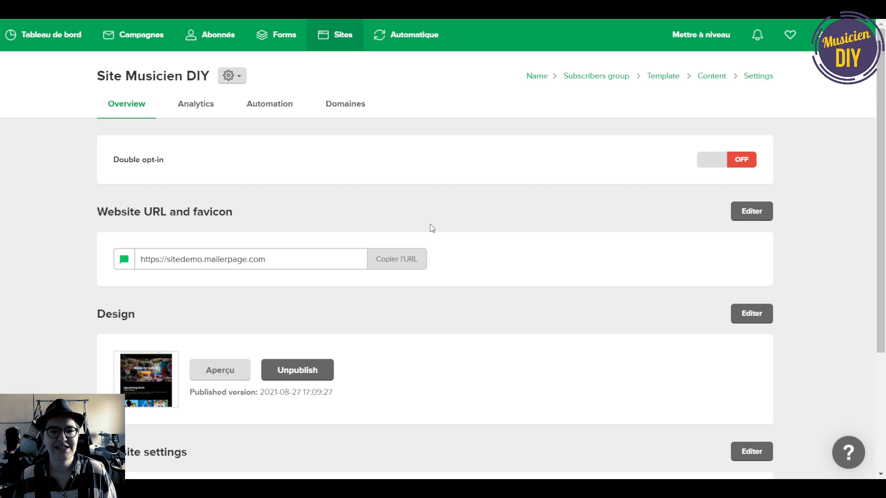
{"action": "scroll", "coordinate": [430, 228], "scroll_direction": "down", "scroll_amount": 3}
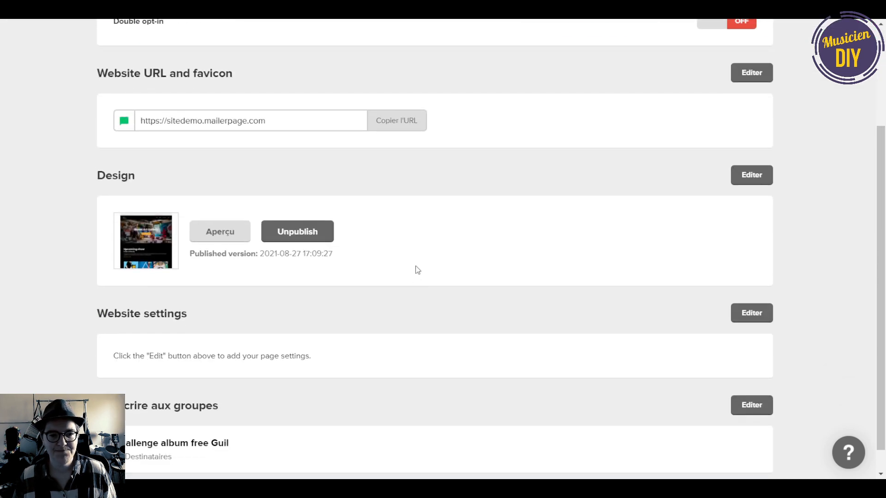
{"action": "scroll", "coordinate": [416, 270], "scroll_direction": "up", "scroll_amount": 3}
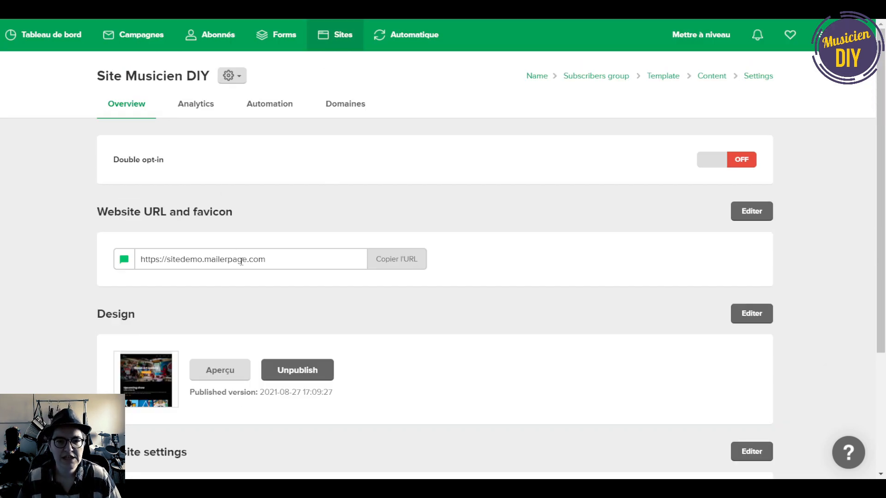
{"action": "left_click", "coordinate": [400, 265]}
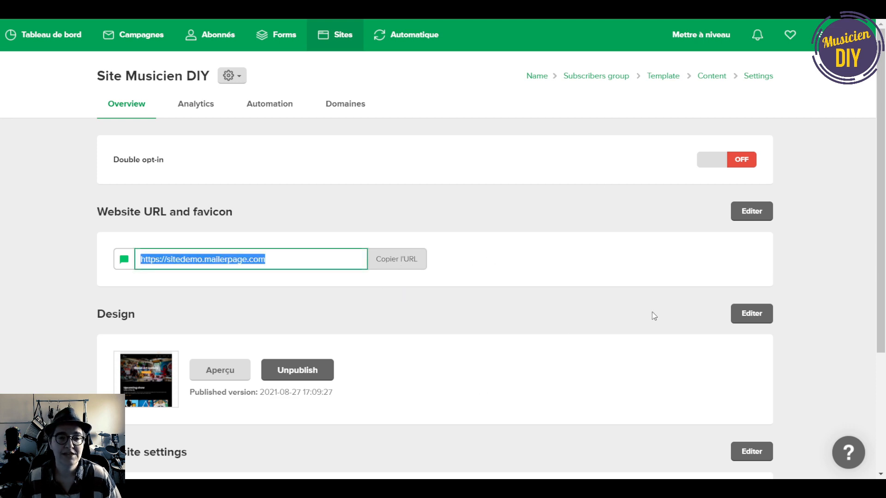
{"action": "scroll", "coordinate": [314, 232], "scroll_direction": "down", "scroll_amount": 1}
{"action": "scroll", "coordinate": [315, 233], "scroll_direction": "down", "scroll_amount": 2}
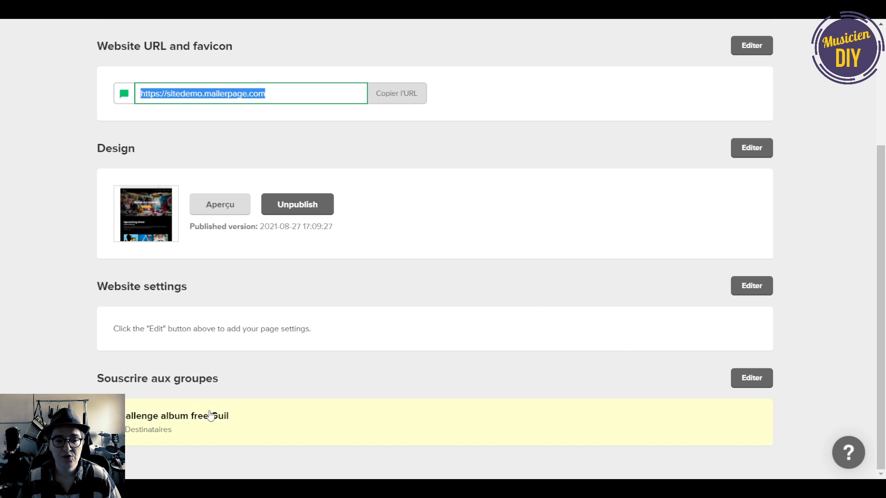
{"action": "scroll", "coordinate": [193, 173], "scroll_direction": "up", "scroll_amount": 3}
Look at the website's visitor analytics for all pages and the custom domain options for landing pages and websites
{"action": "left_click", "coordinate": [202, 104]}
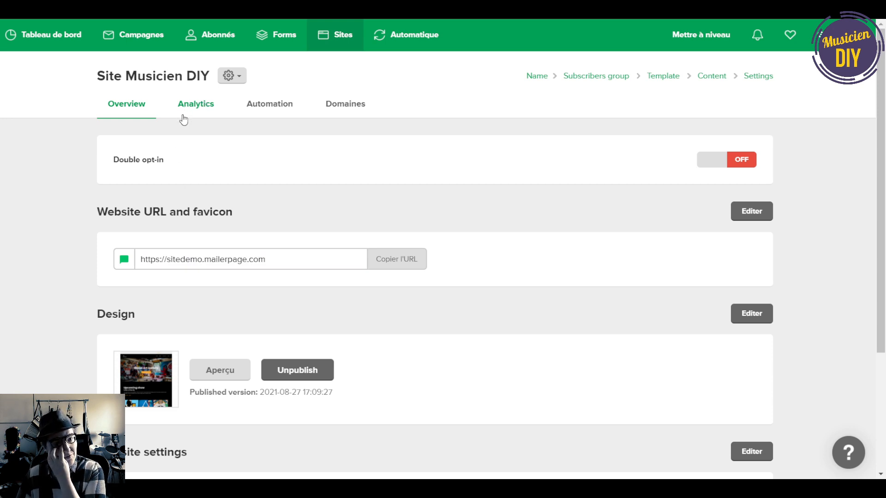
{"action": "left_click", "coordinate": [183, 119]}
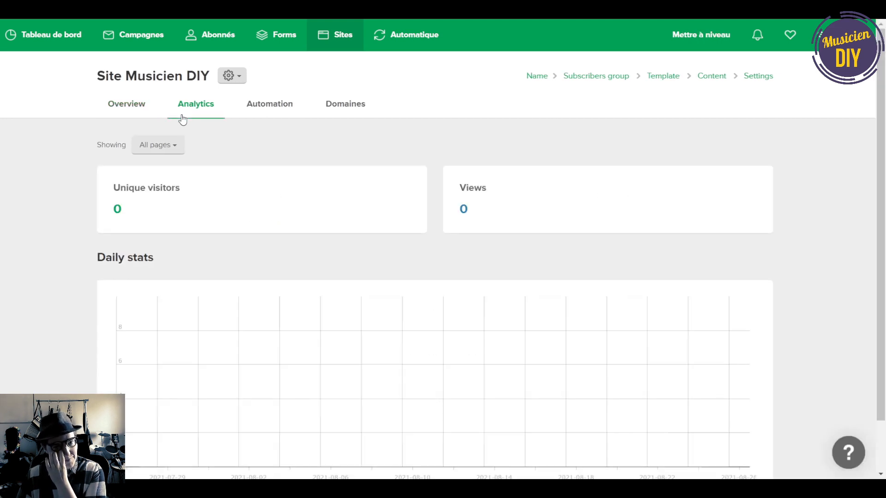
{"action": "scroll", "coordinate": [263, 324], "scroll_direction": "down", "scroll_amount": 1}
{"action": "scroll", "coordinate": [259, 364], "scroll_direction": "up", "scroll_amount": 1}
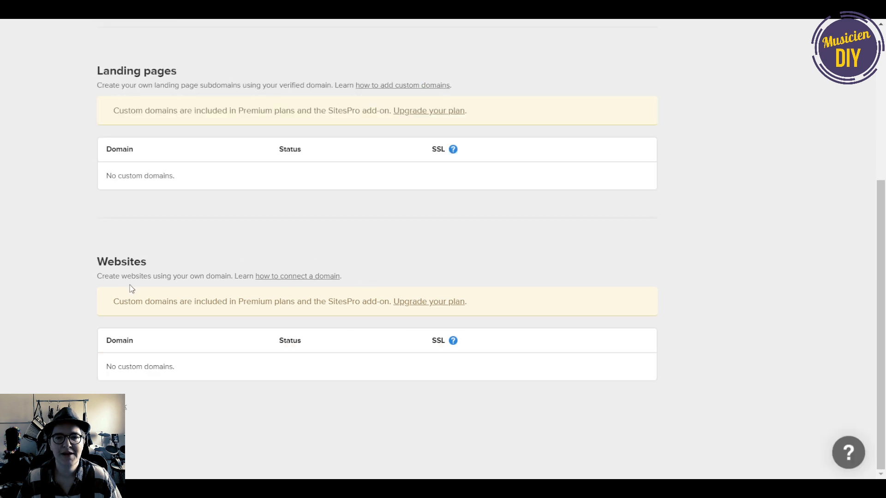
{"action": "scroll", "coordinate": [133, 286], "scroll_direction": "up", "scroll_amount": 3}
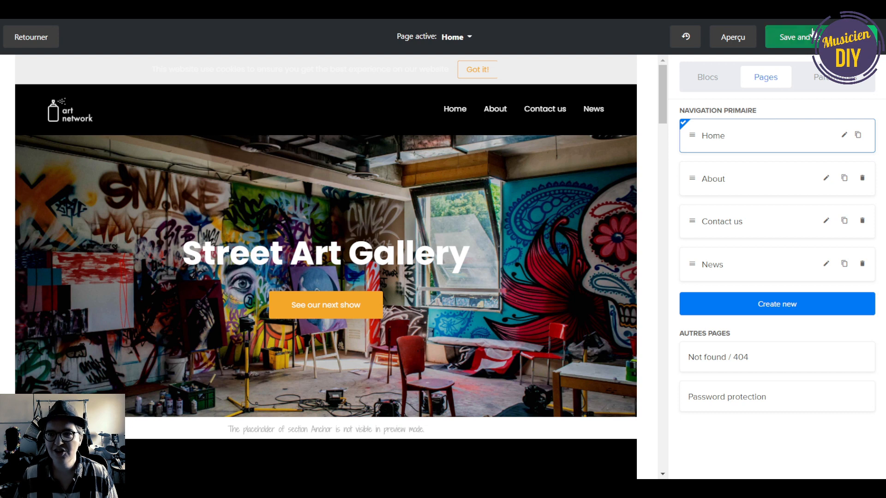
Save the website's content, continue to the website settings and select the mailerpage.com domain for the website URL
{"action": "left_click", "coordinate": [795, 37]}
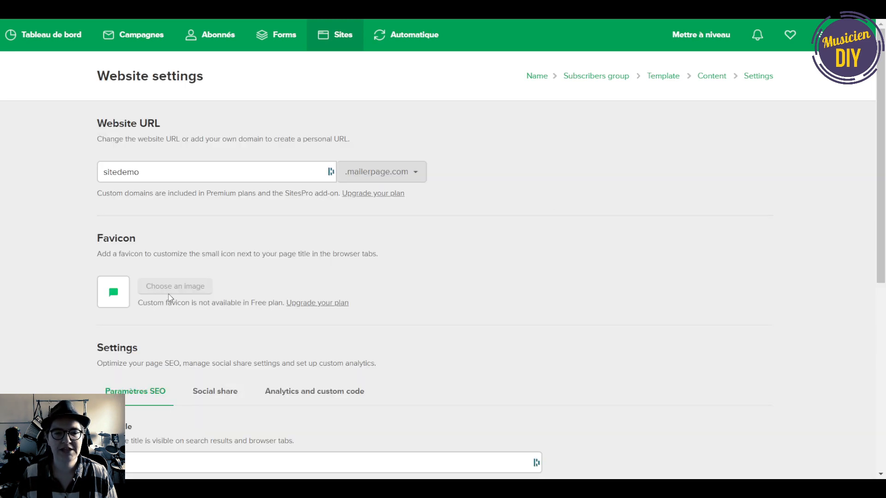
{"action": "left_click", "coordinate": [420, 176]}
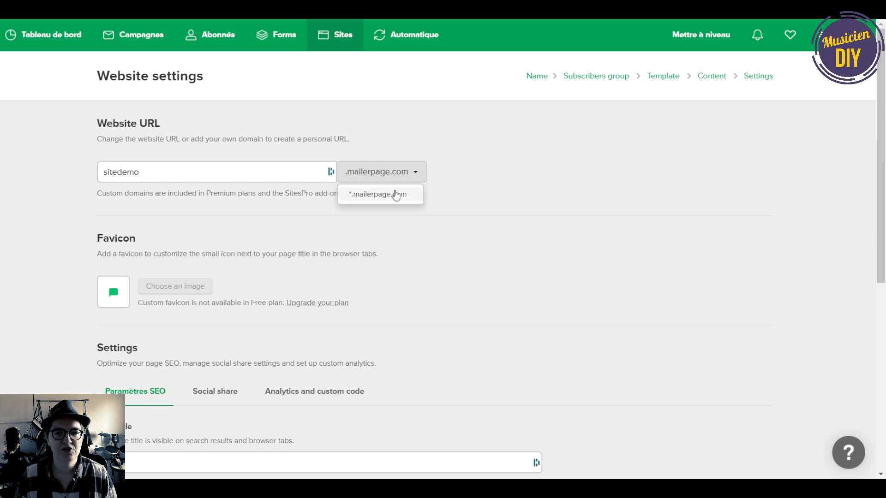
{"action": "left_click", "coordinate": [395, 196]}
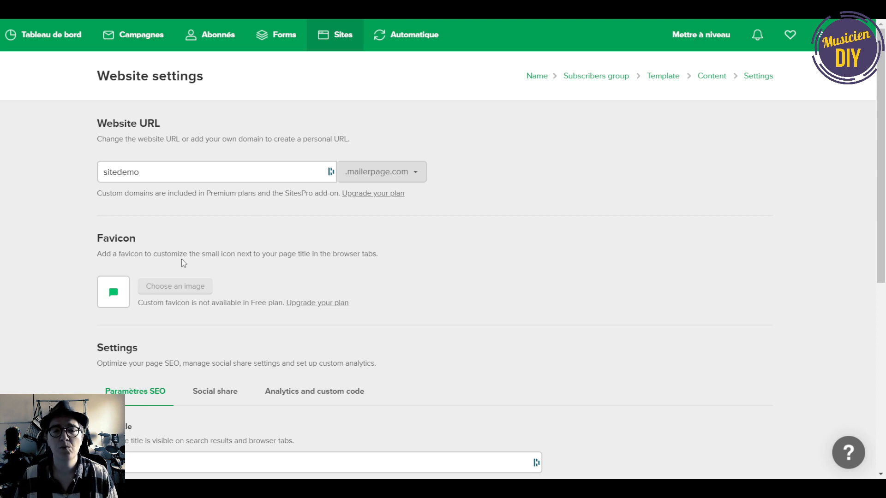
Look through the favicon option and the SEO settings for page title, keywords, description and search engine indexing
{"action": "scroll", "coordinate": [320, 214], "scroll_direction": "down", "scroll_amount": 3}
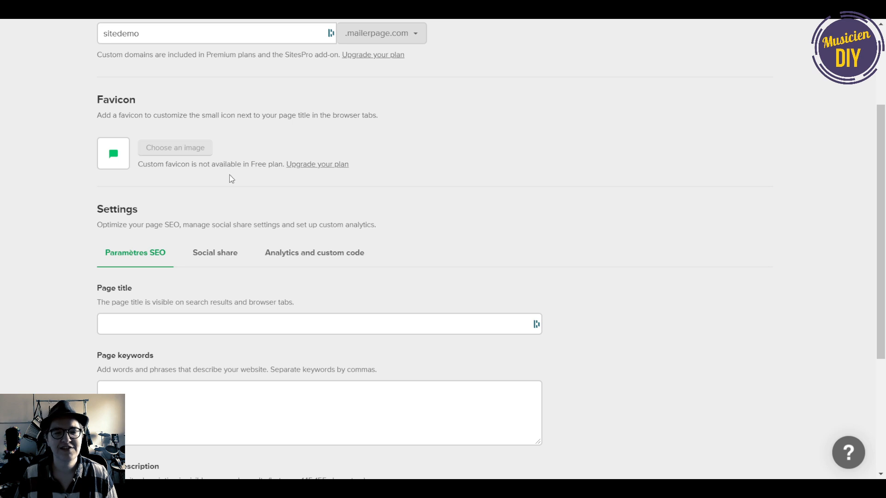
{"action": "scroll", "coordinate": [230, 168], "scroll_direction": "down", "scroll_amount": 3}
{"action": "left_click", "coordinate": [164, 186]}
{"action": "left_click", "coordinate": [275, 160]}
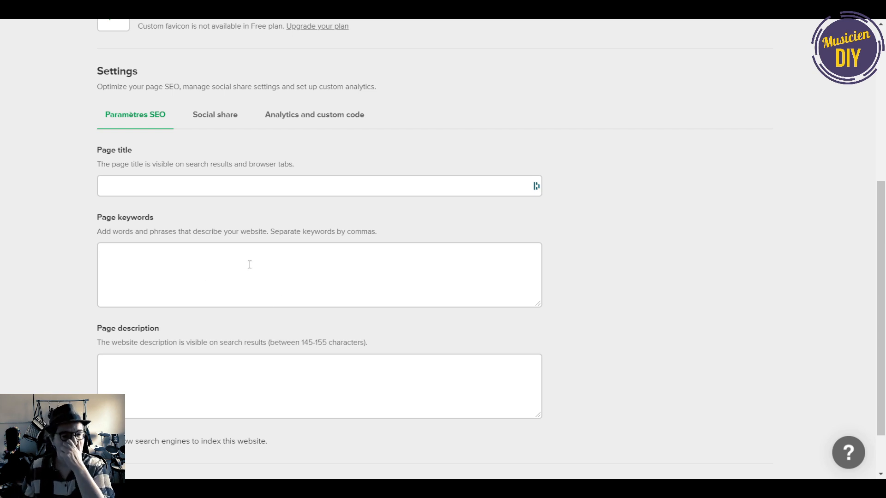
{"action": "scroll", "coordinate": [250, 265], "scroll_direction": "down", "scroll_amount": 2}
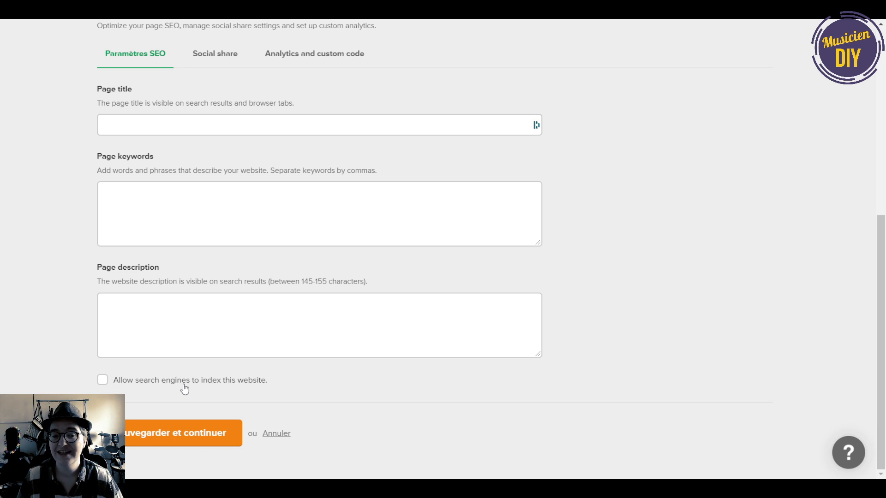
Show the social share settings for the website's title, description and image
{"action": "scroll", "coordinate": [184, 390], "scroll_direction": "up", "scroll_amount": 5}
{"action": "left_click", "coordinate": [214, 261]}
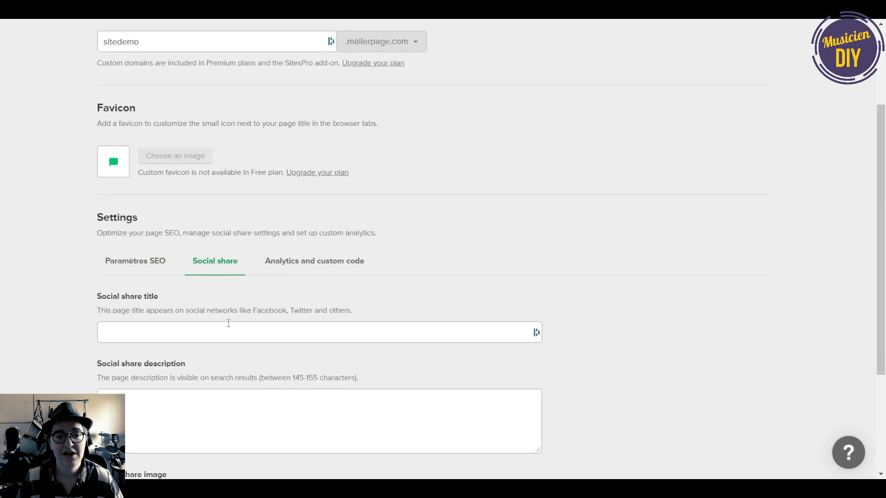
{"action": "scroll", "coordinate": [102, 250], "scroll_direction": "down", "scroll_amount": 3}
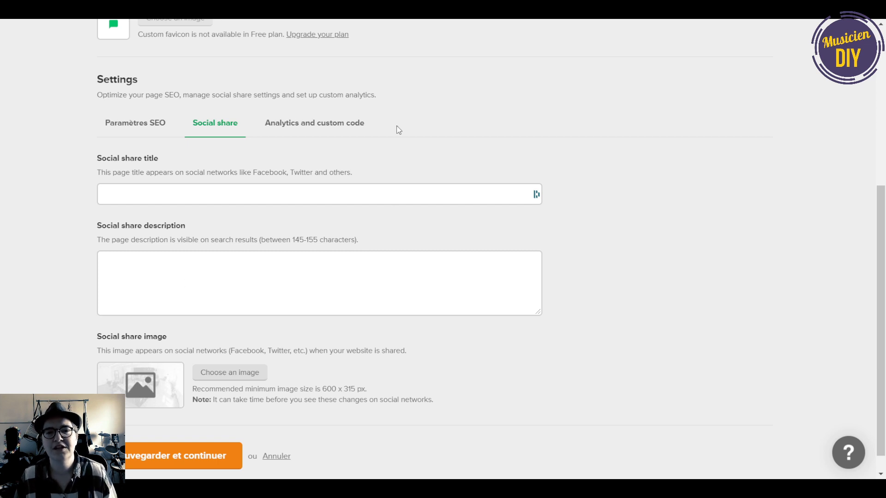
Review the website's analytics and custom code settings, from Google Analytics to page code injection, and return to the dashboard
{"action": "left_click", "coordinate": [344, 125]}
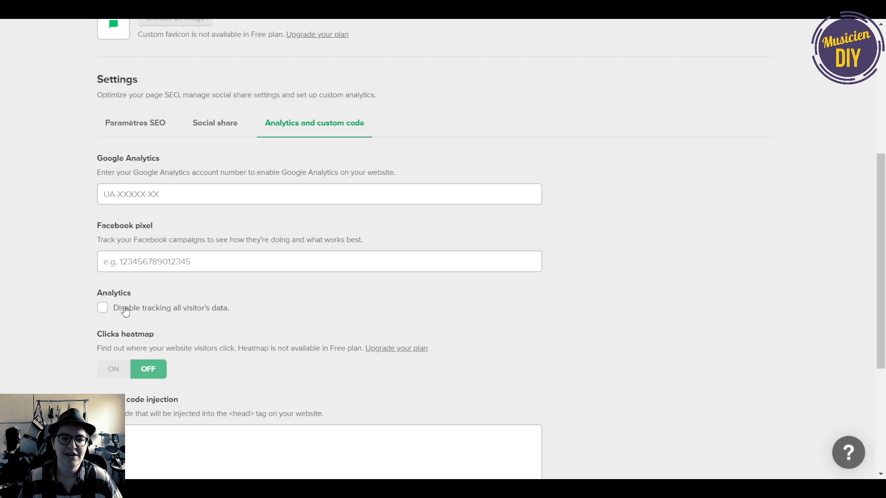
{"action": "scroll", "coordinate": [321, 337], "scroll_direction": "down", "scroll_amount": 1}
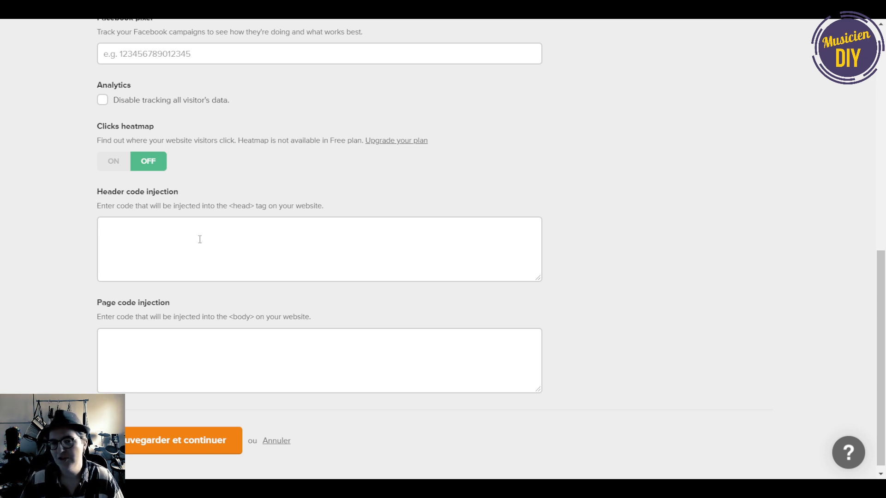
{"action": "scroll", "coordinate": [323, 249], "scroll_direction": "up", "scroll_amount": 10}
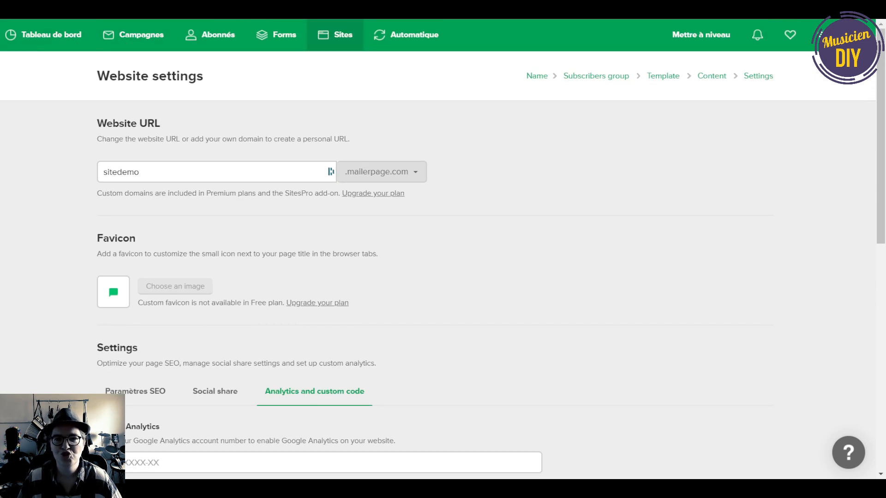
{"action": "left_click", "coordinate": [51, 34]}
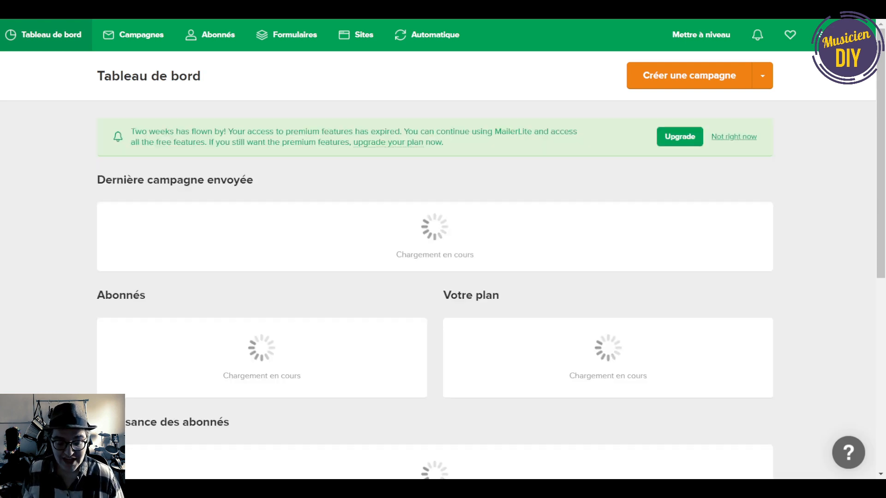